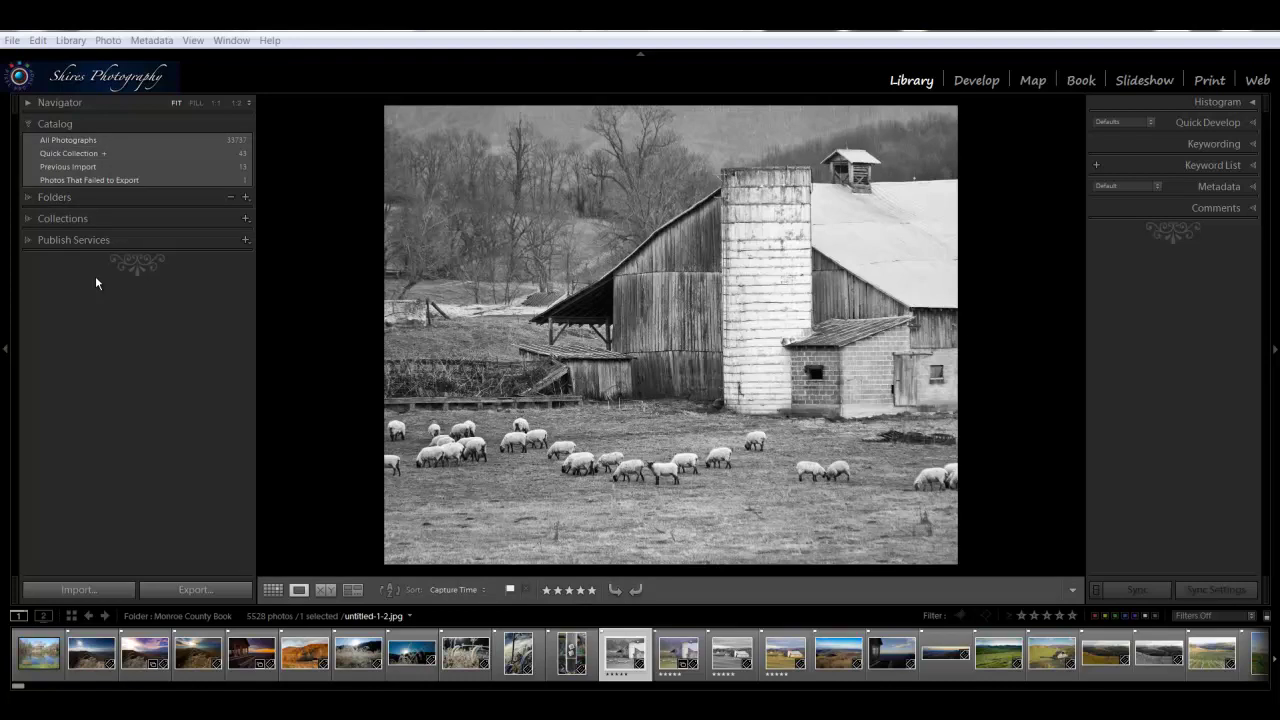
Collapse the Catalog section, and expand the Folders section to view its drives before collapsing it again.
click(30, 124)
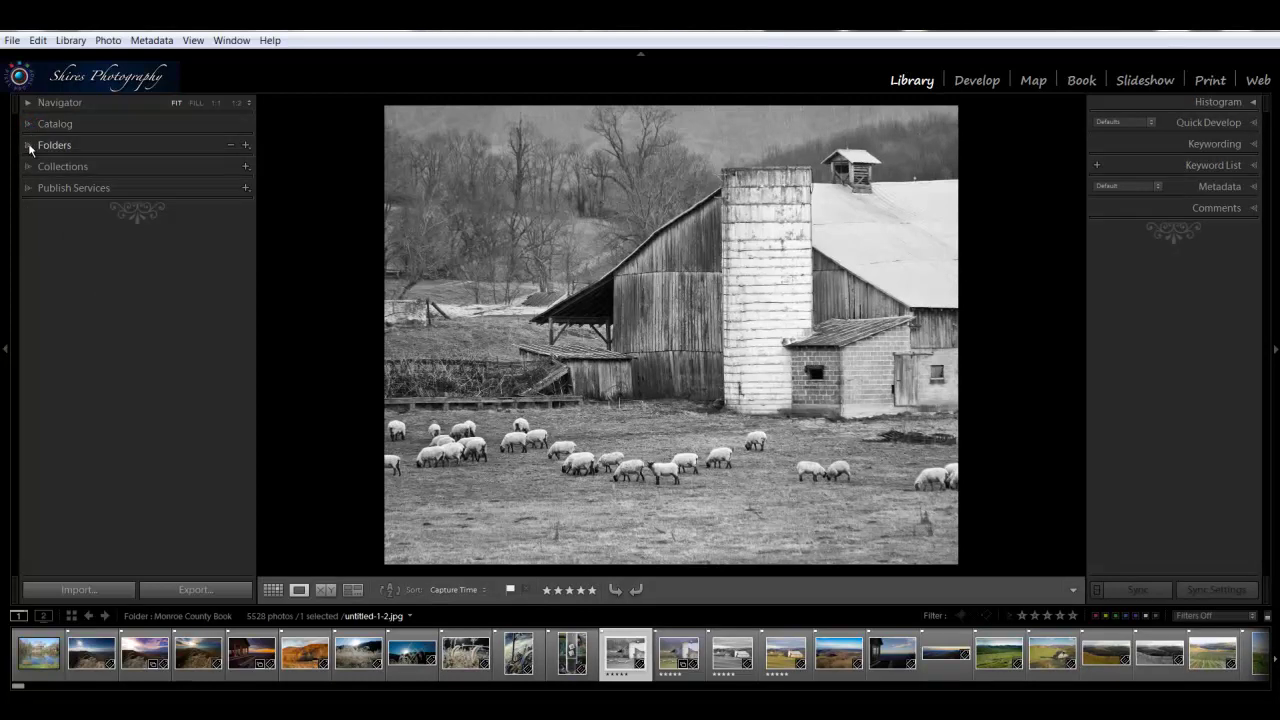
click(30, 145)
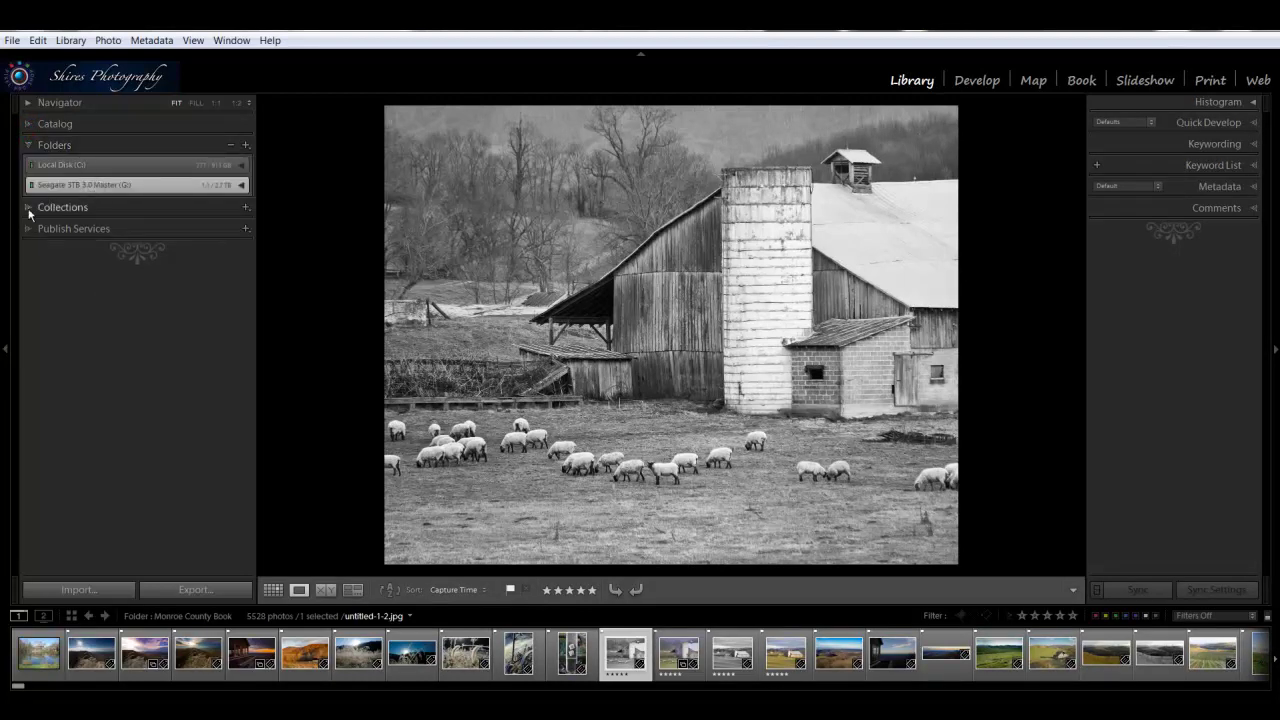
click(30, 147)
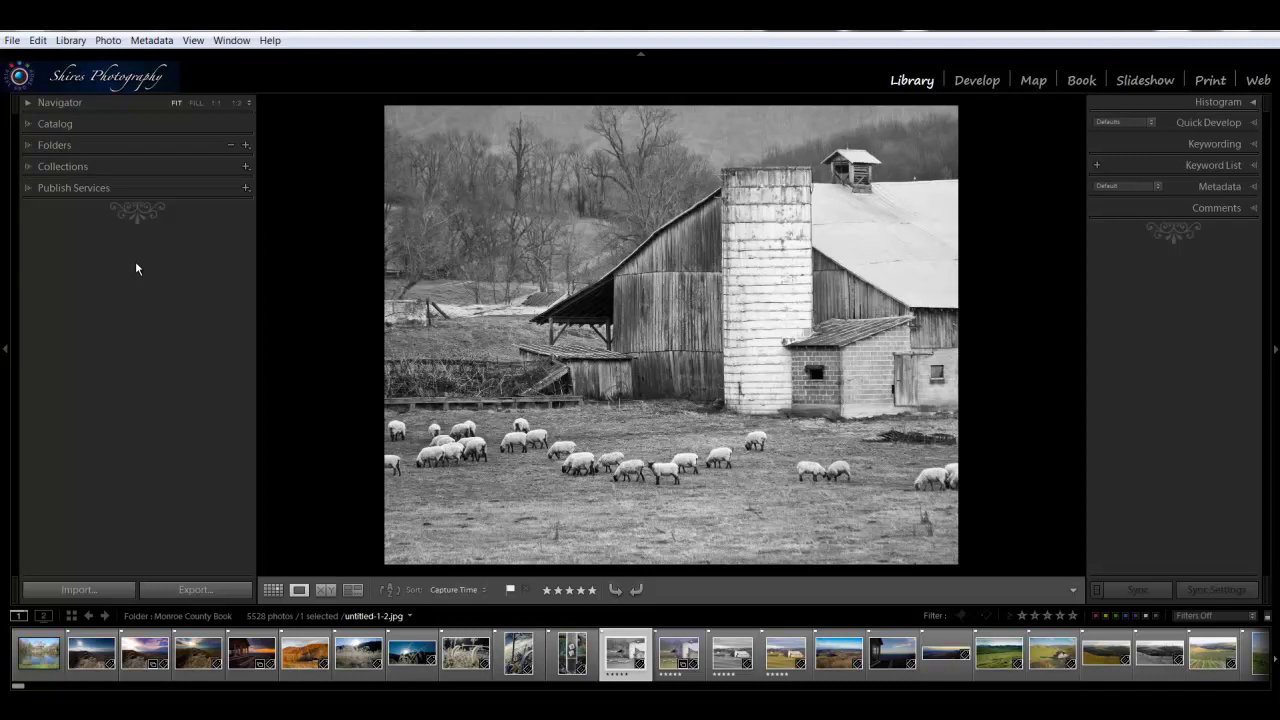
Turn Solo Mode off and back on for the Catalog, Folders, Collections and Publish Services sections.
right_click(156, 148)
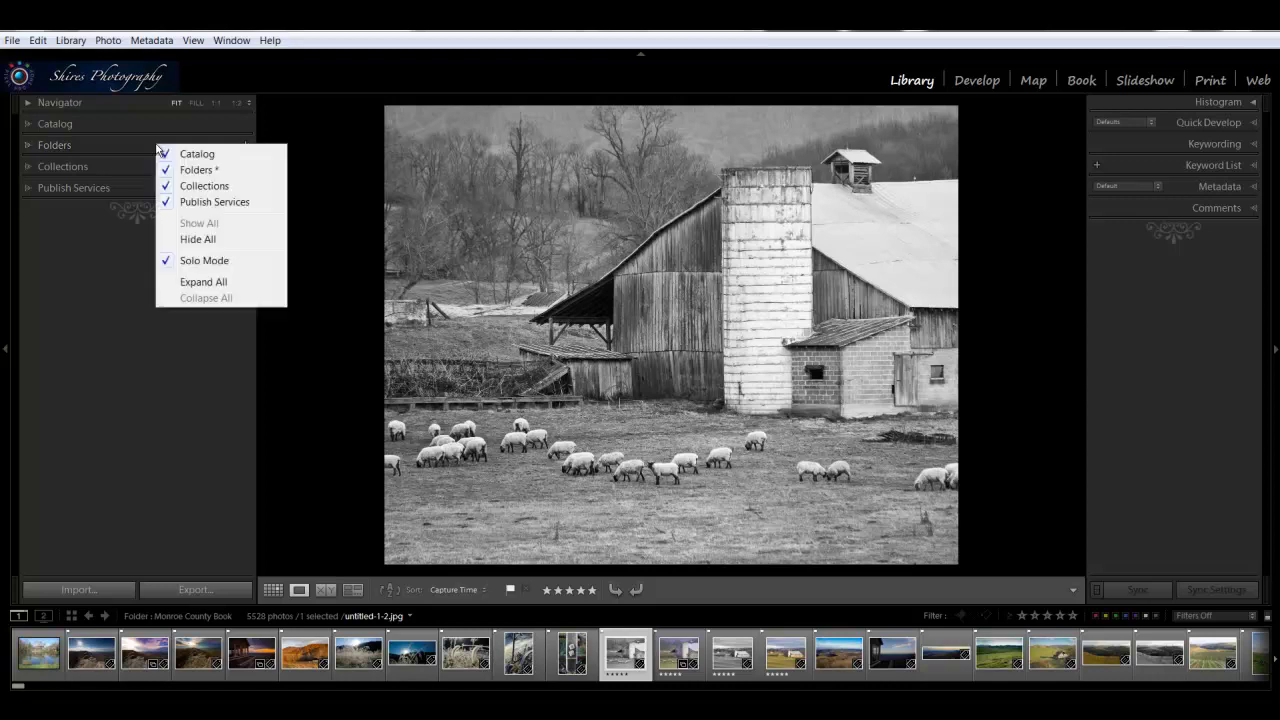
click(171, 266)
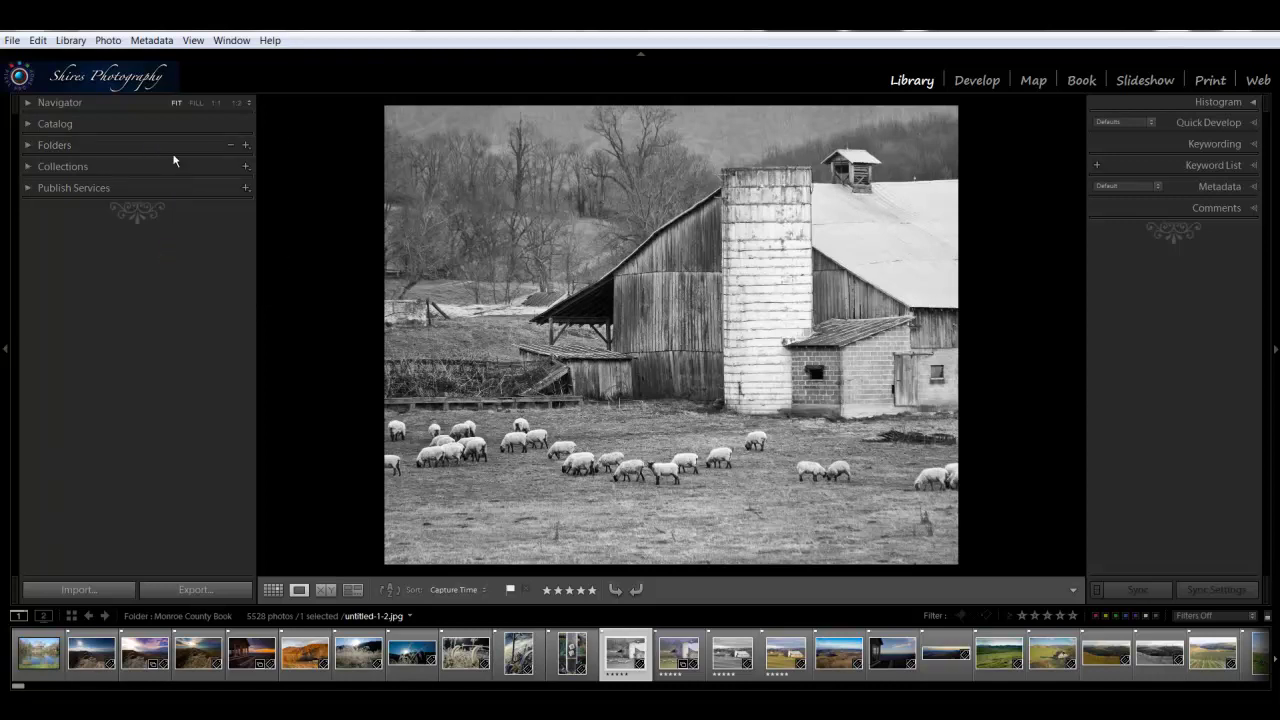
right_click(176, 150)
click(191, 266)
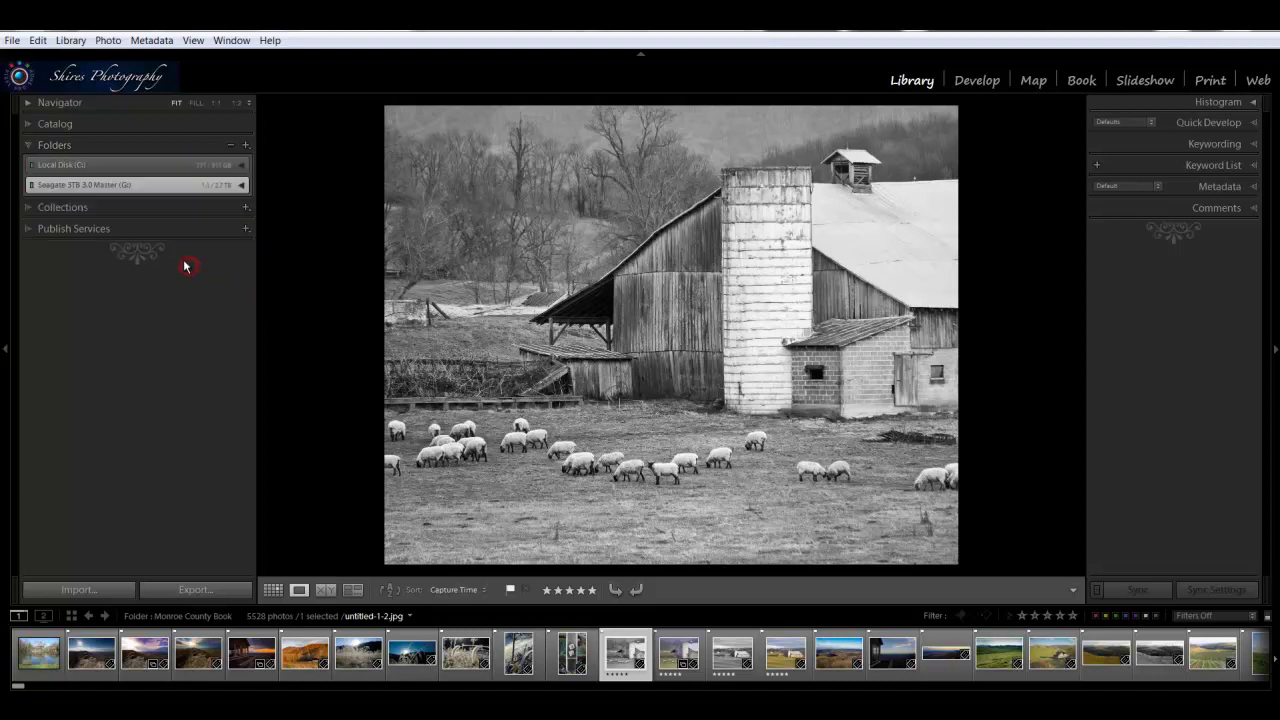
Expand Catalog, Folders and Collections one after another to view their contents, and collapse Collections again.
click(30, 124)
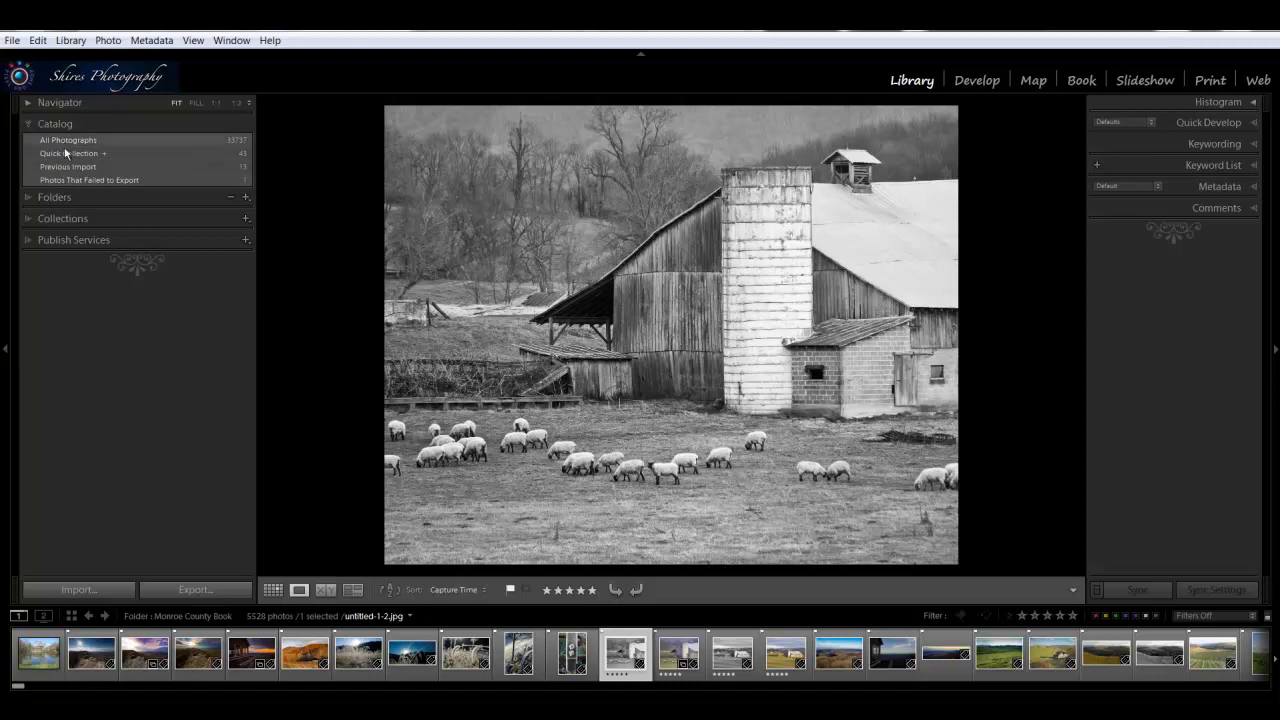
click(29, 199)
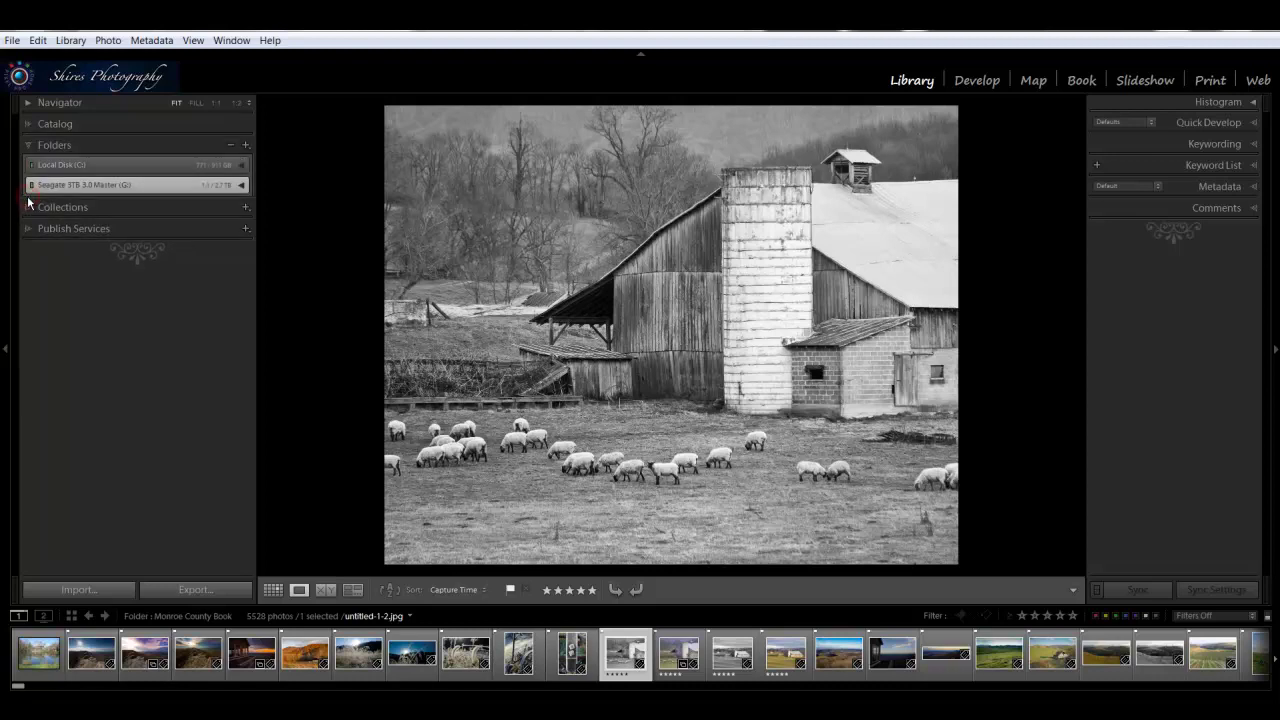
click(29, 207)
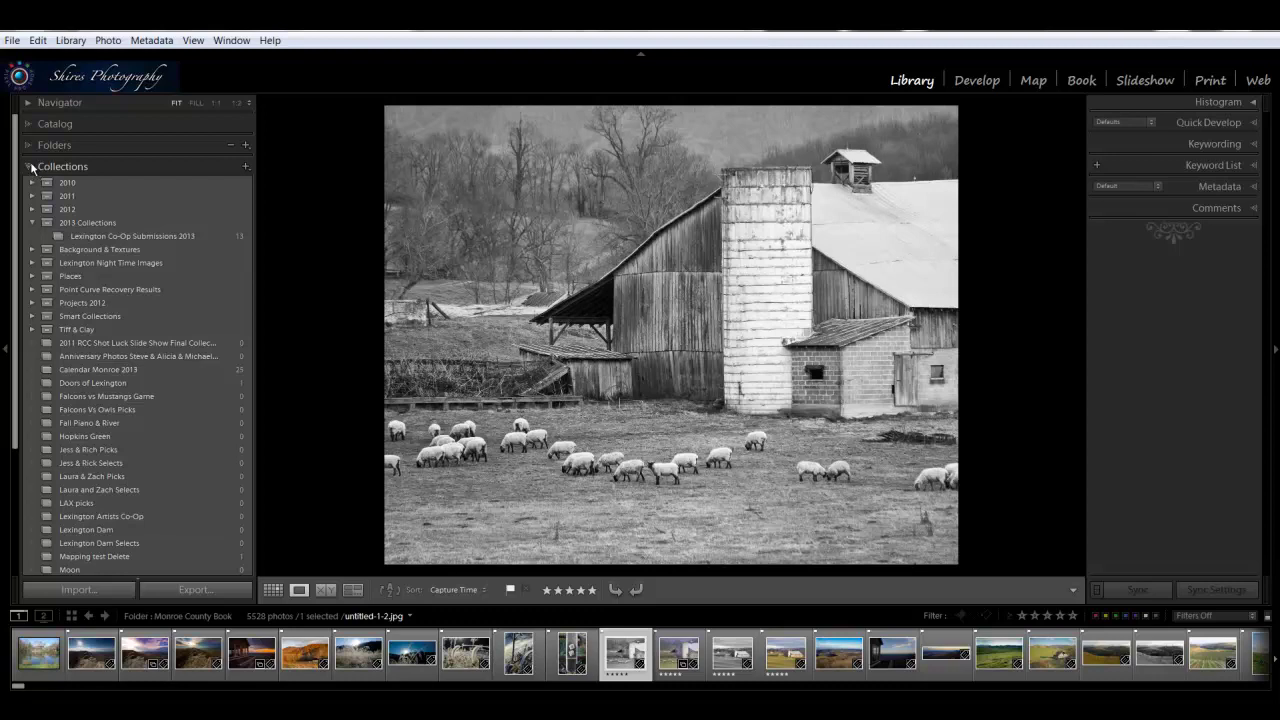
click(30, 167)
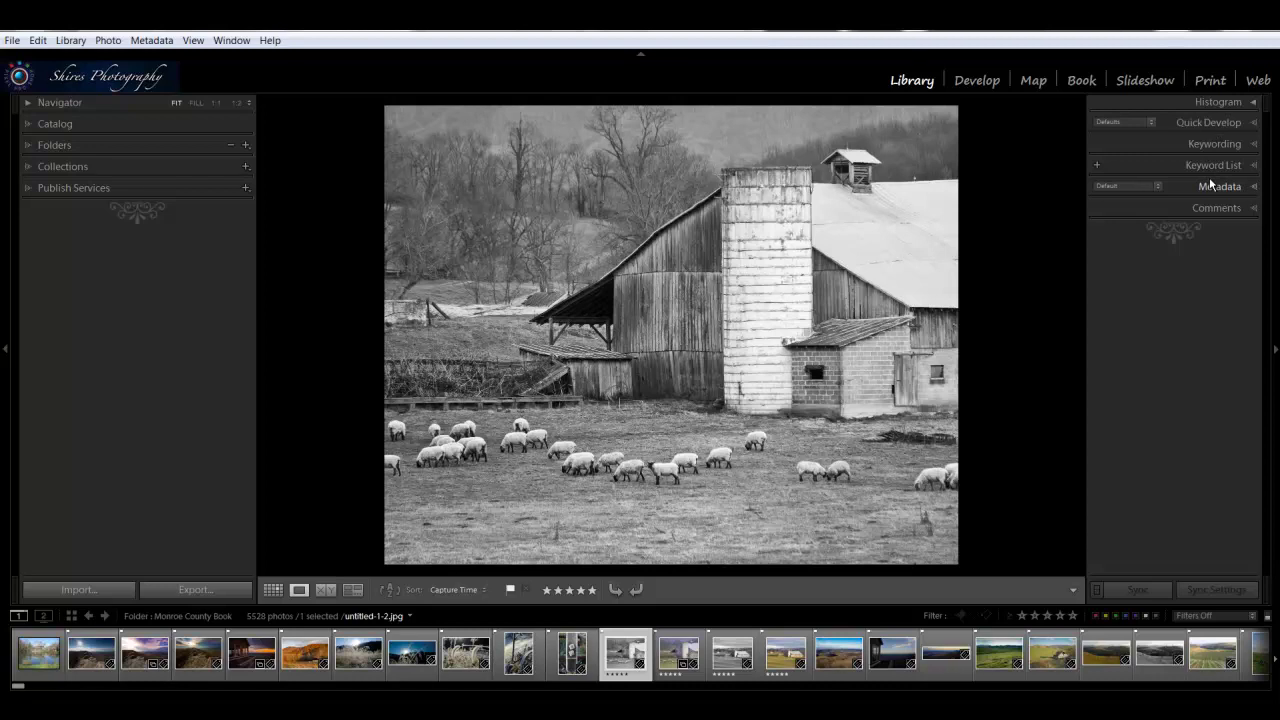
Turn Solo Mode off and back on for the Quick Develop, Keywording, Keyword List, Metadata and Comments sections.
right_click(1152, 146)
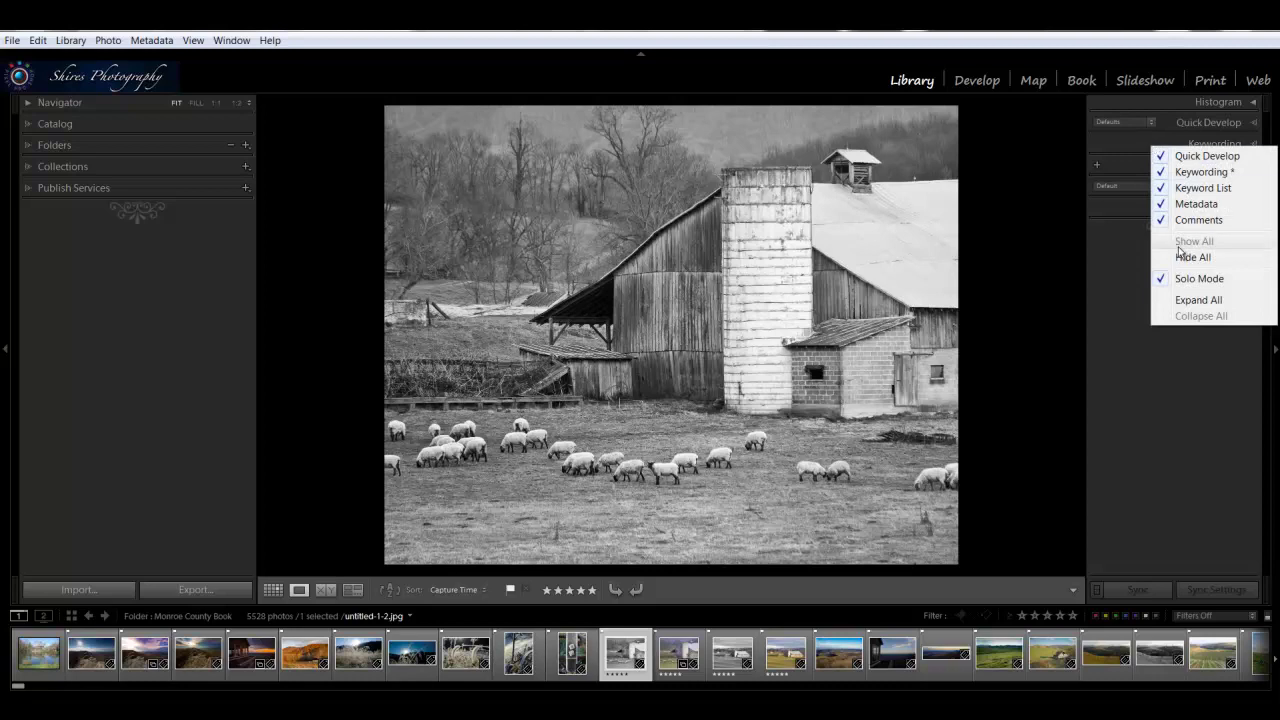
click(1172, 280)
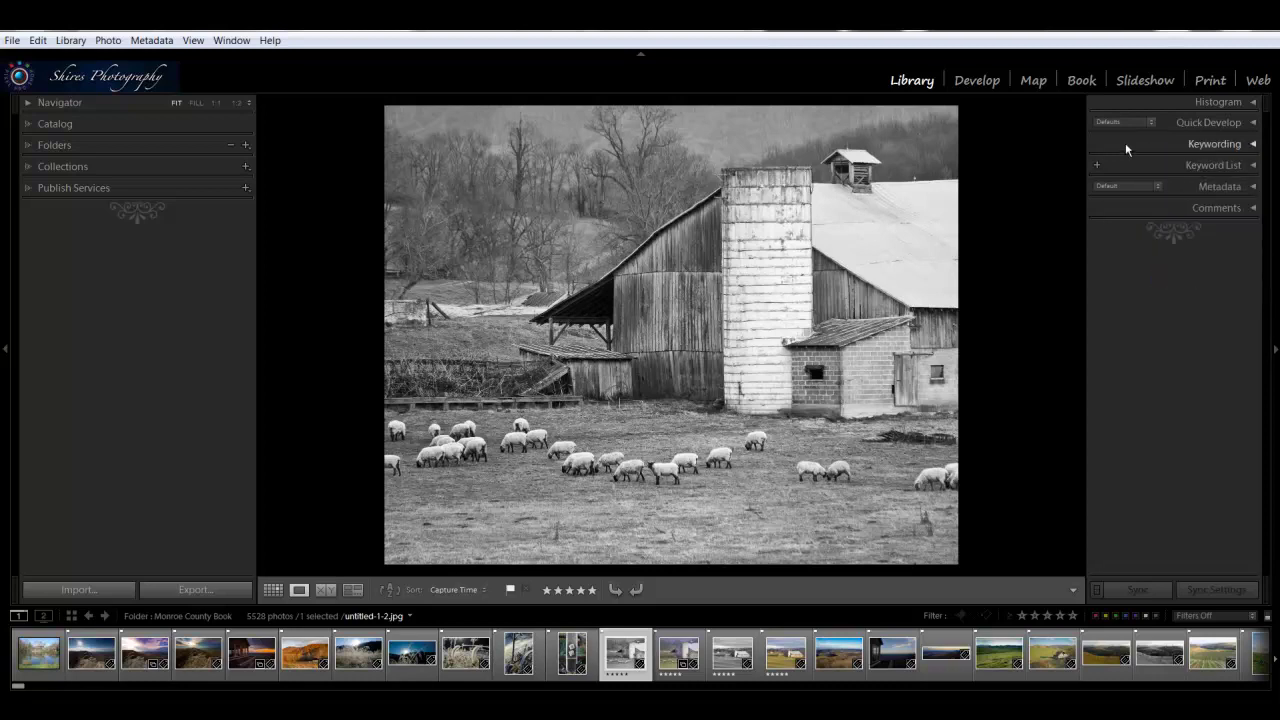
right_click(1128, 146)
click(1136, 277)
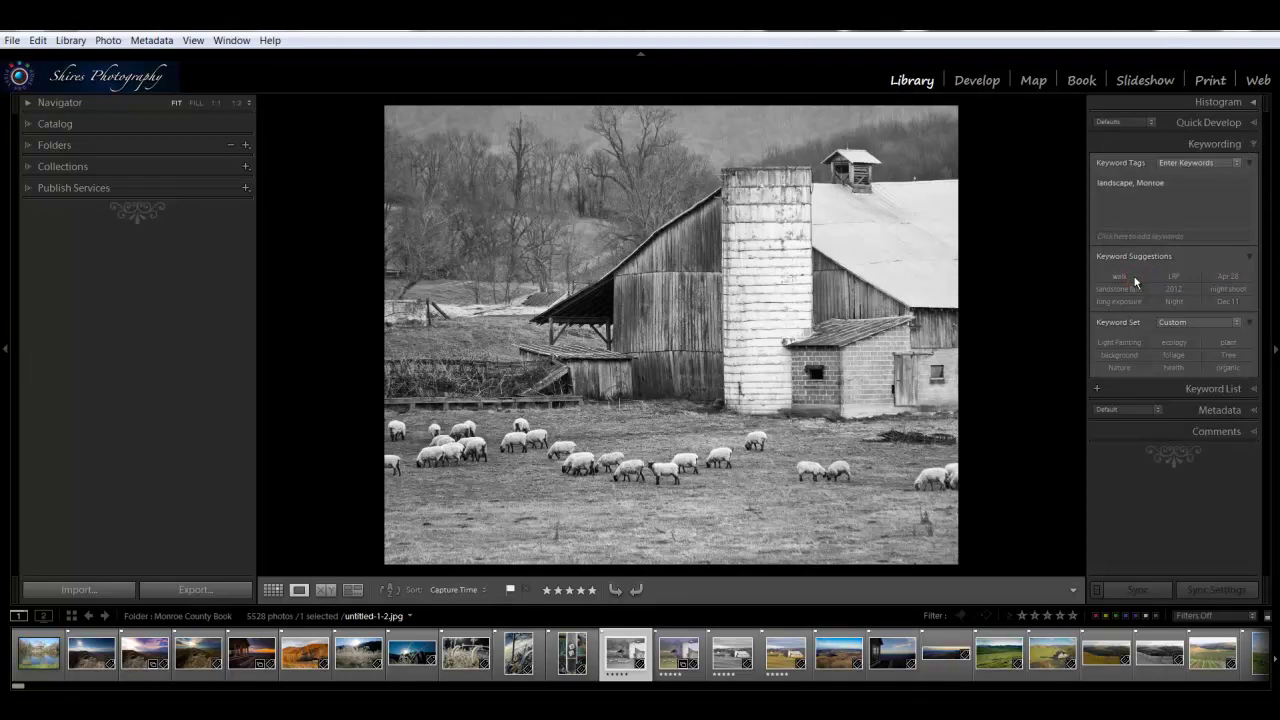
Expand Quick Develop, the Histogram and the Keyword List one after another.
click(1258, 122)
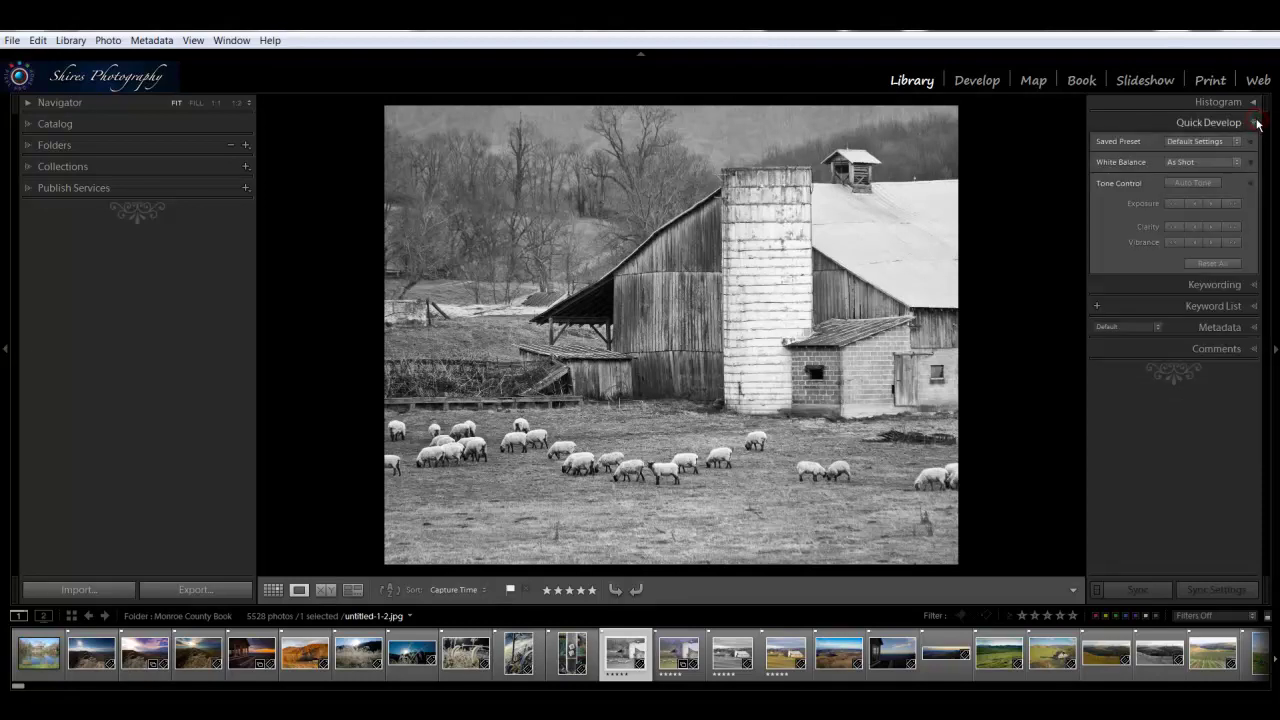
click(1253, 103)
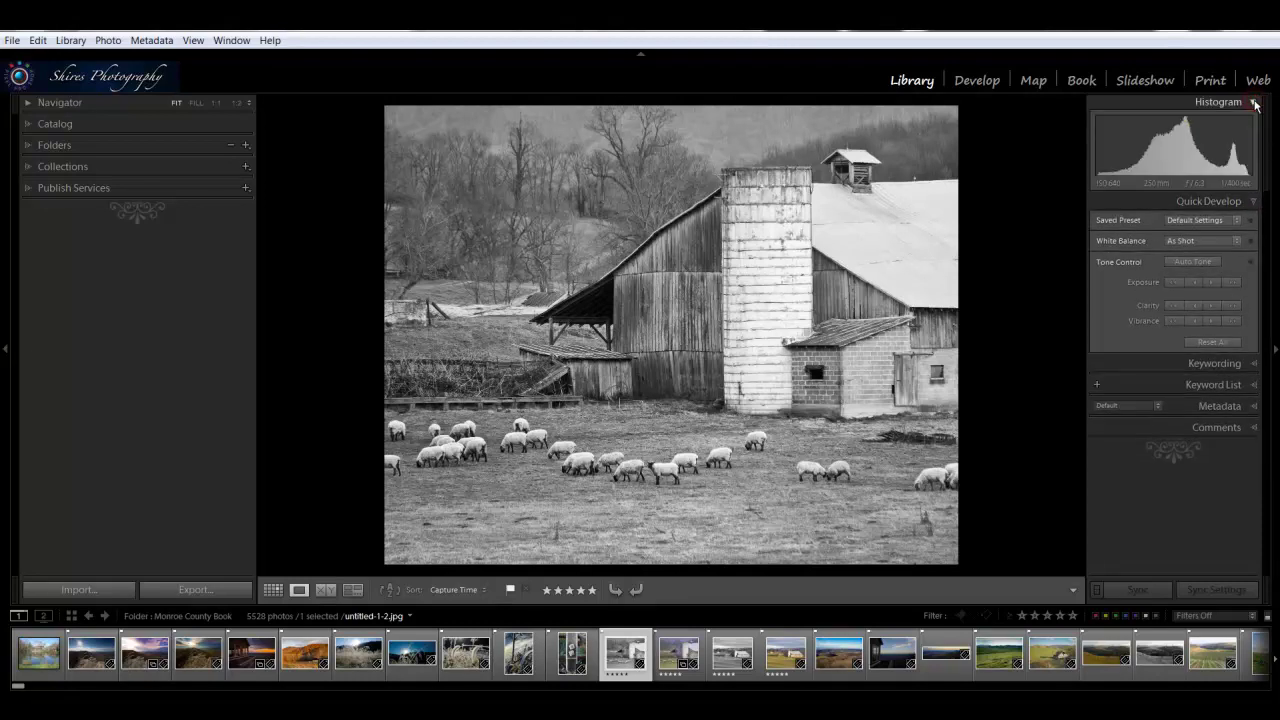
click(1250, 386)
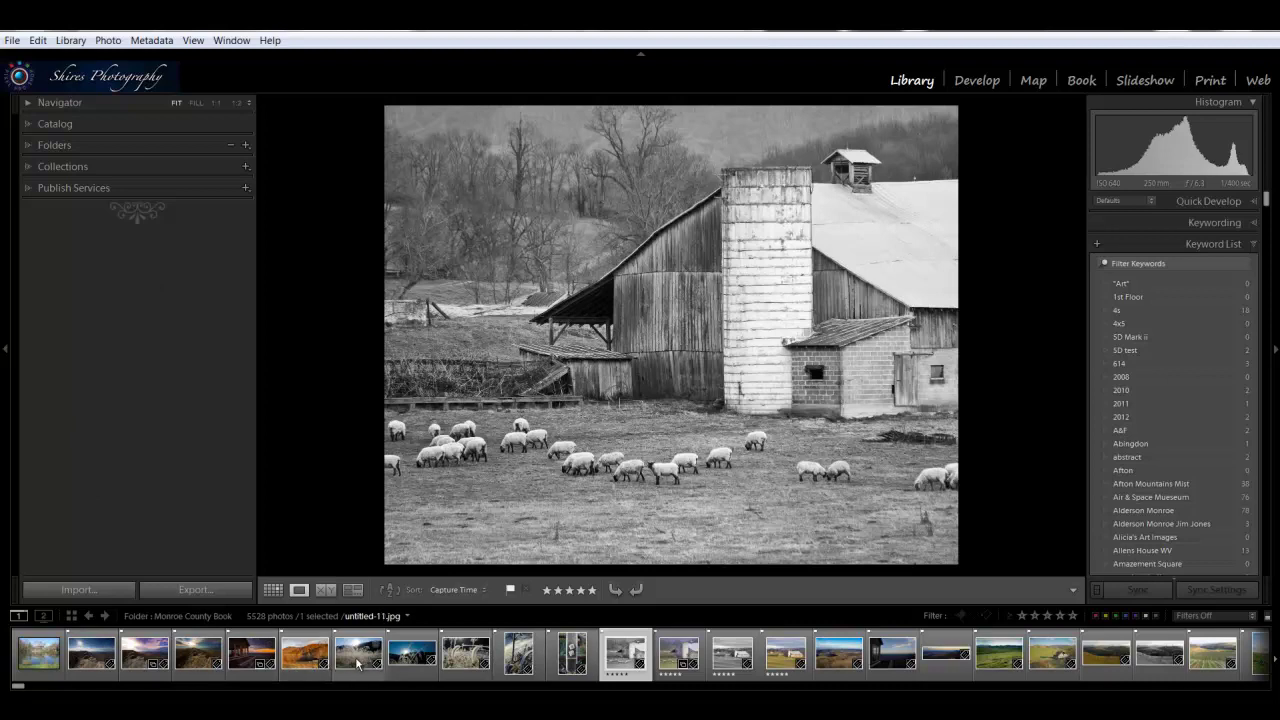
Switch to the Develop module and open the frosty grass photo untitled-12.jpg.
mouse_move(357, 662)
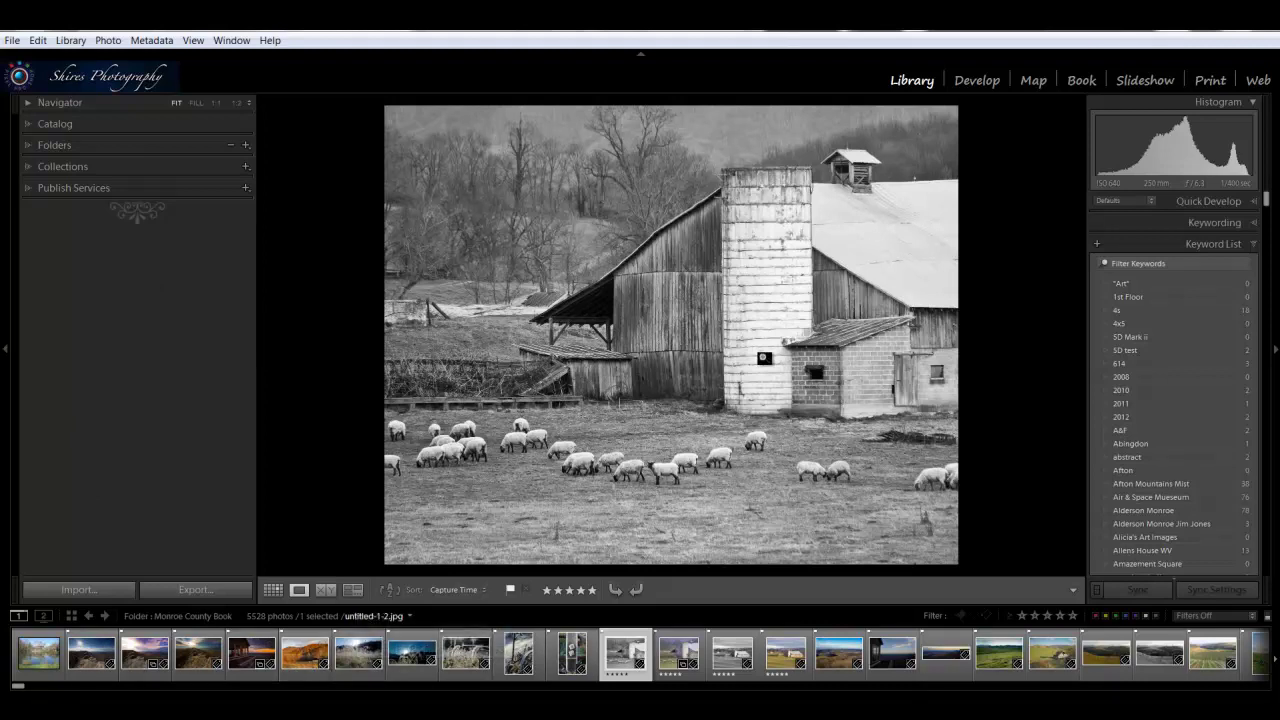
click(977, 82)
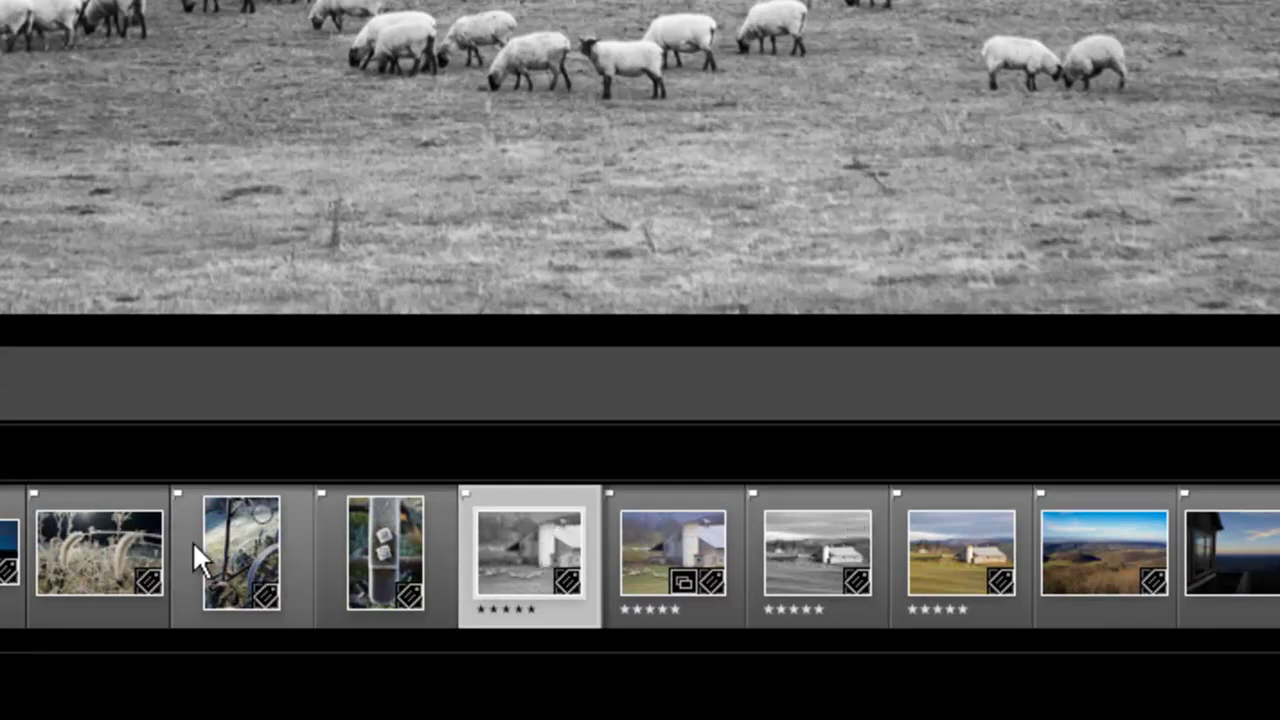
click(10, 558)
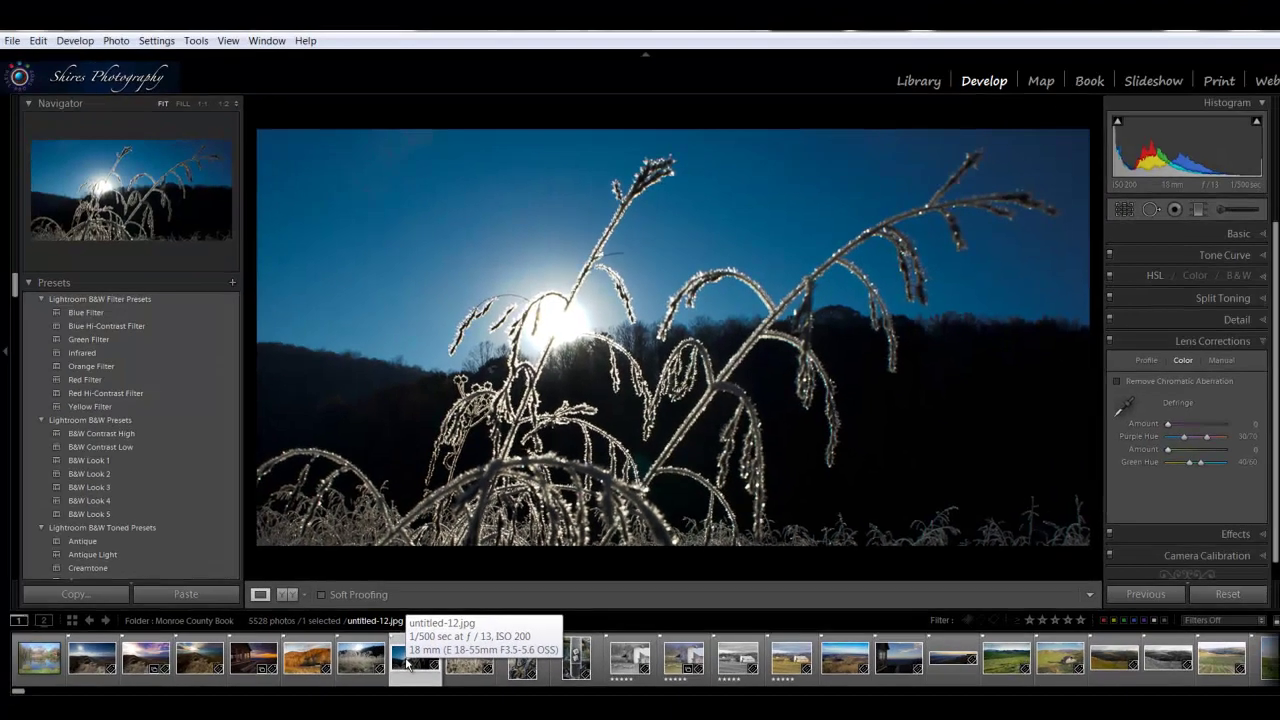
Return to the Library module and browse the folder's photos in Grid view.
click(909, 82)
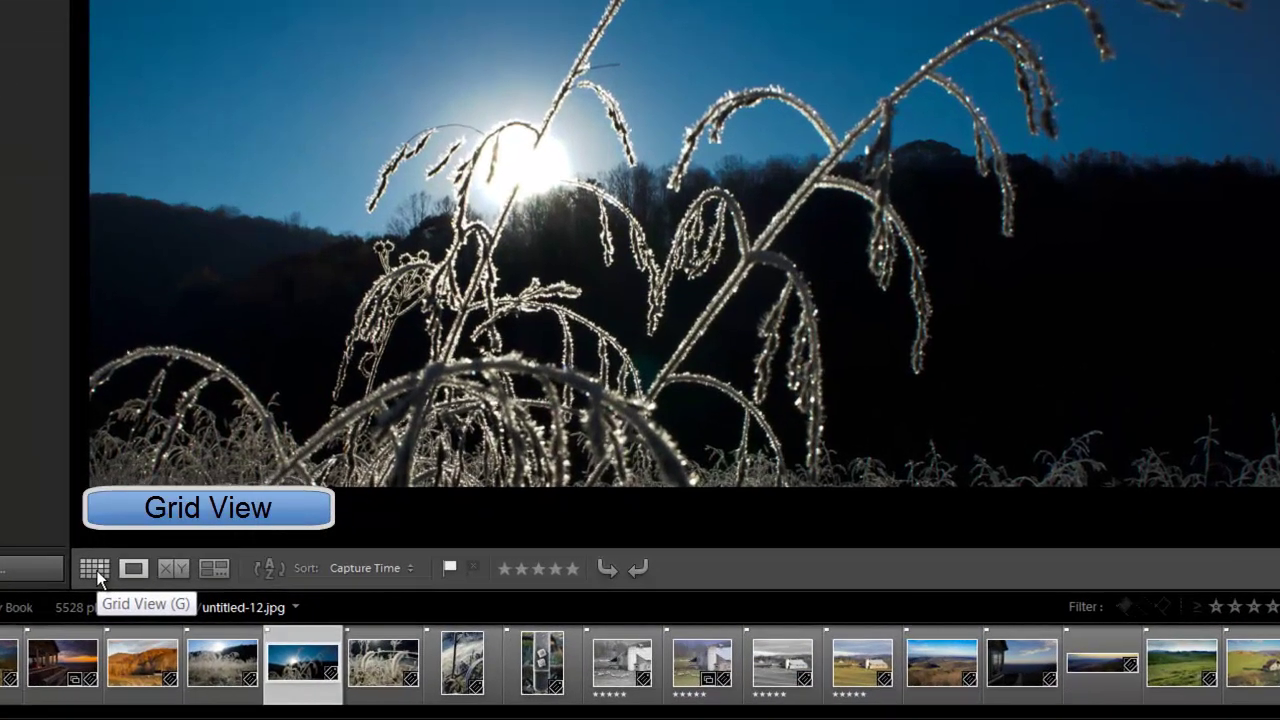
click(273, 591)
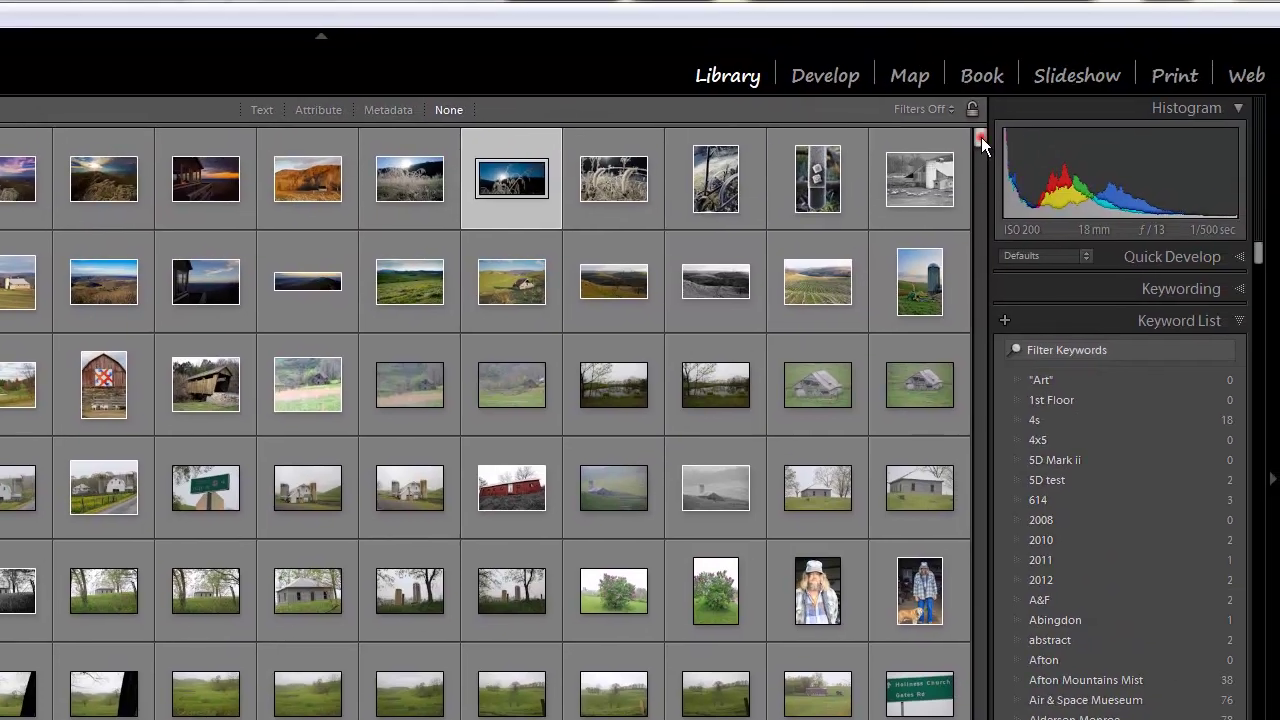
mouse_move(981, 137)
mouse_down()
mouse_move(979, 177)
mouse_move(981, 126)
mouse_up()
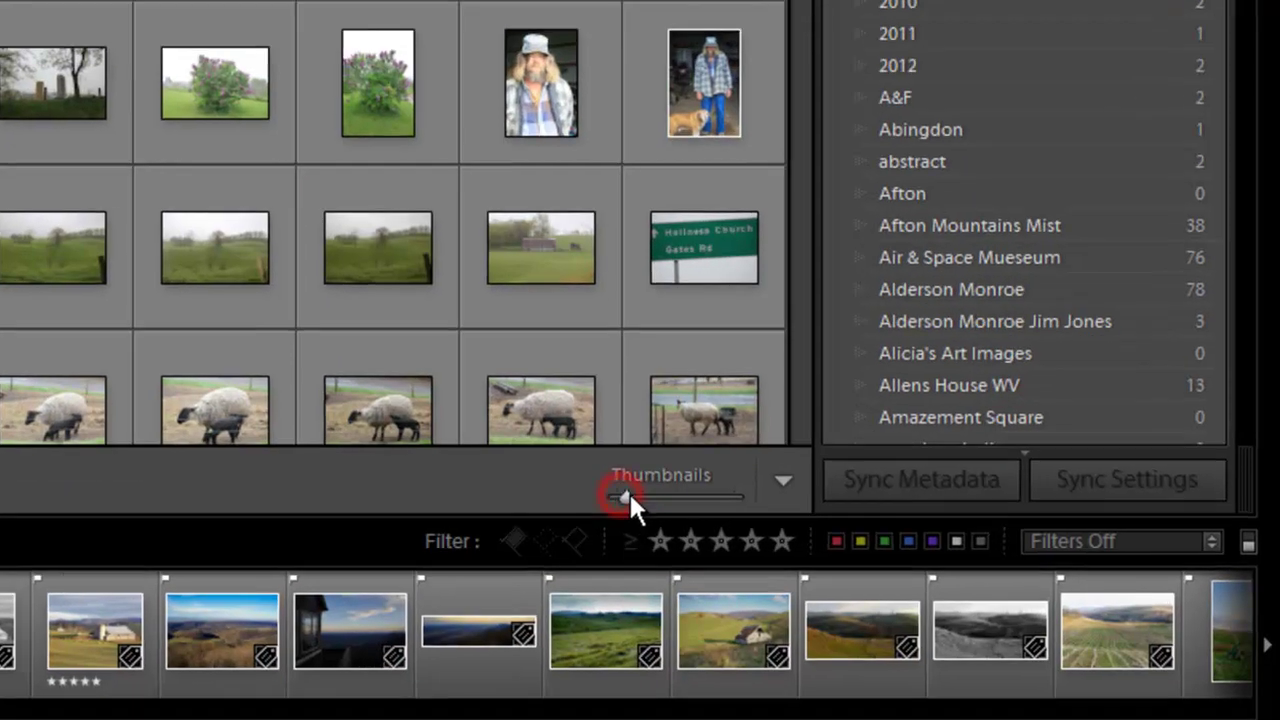
Enlarge the grid thumbnails so five fit in each row, and return to the first row of photos.
drag(629, 491, 683, 491)
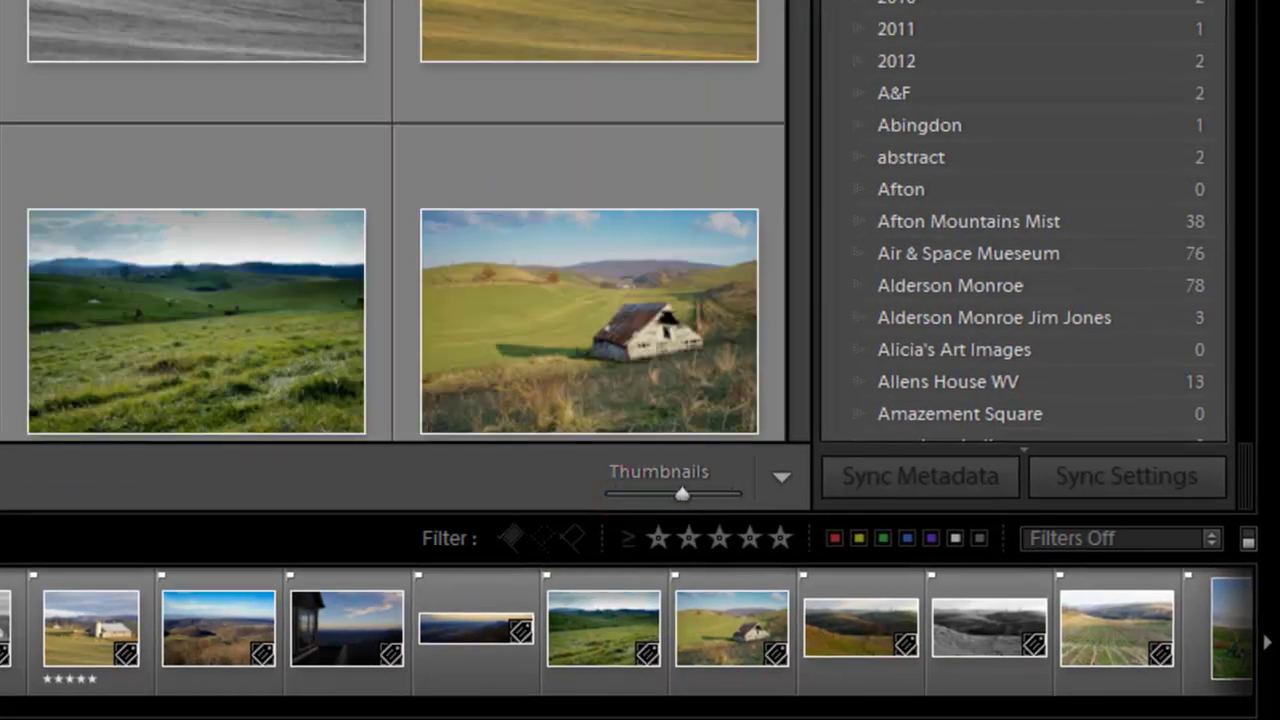
scroll(392, 220, up, 15)
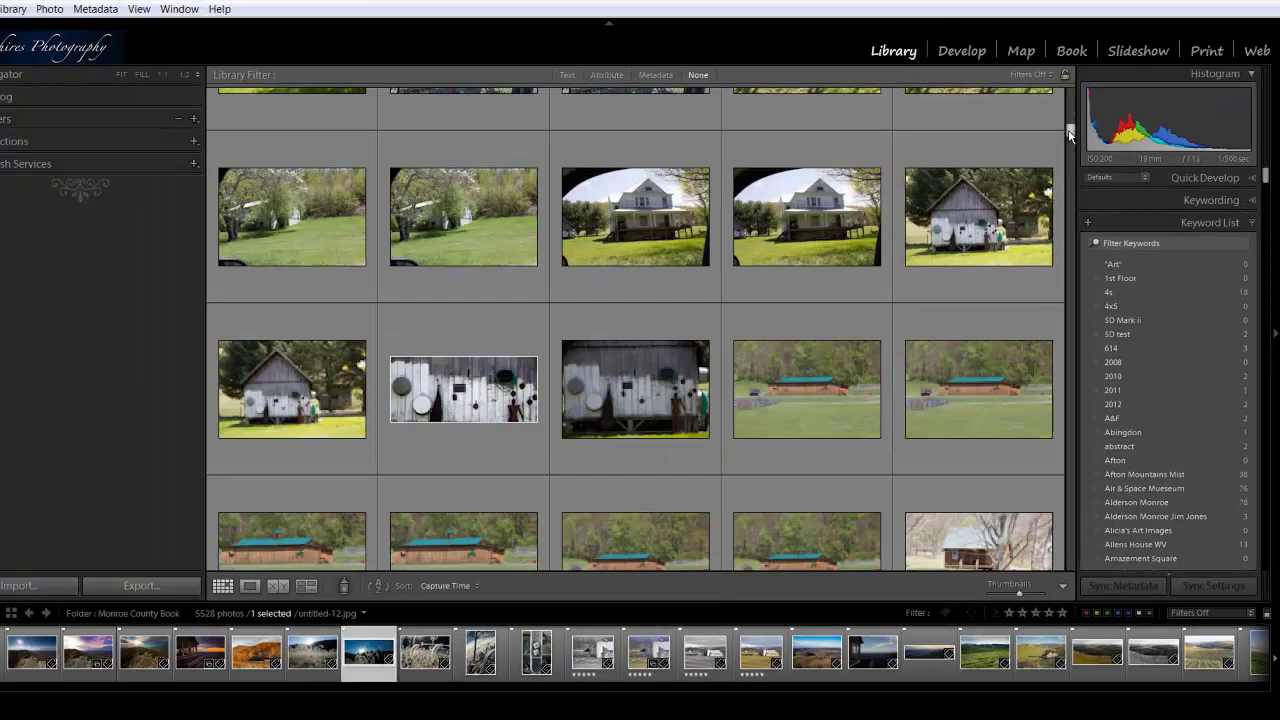
drag(1069, 136, 1076, 85)
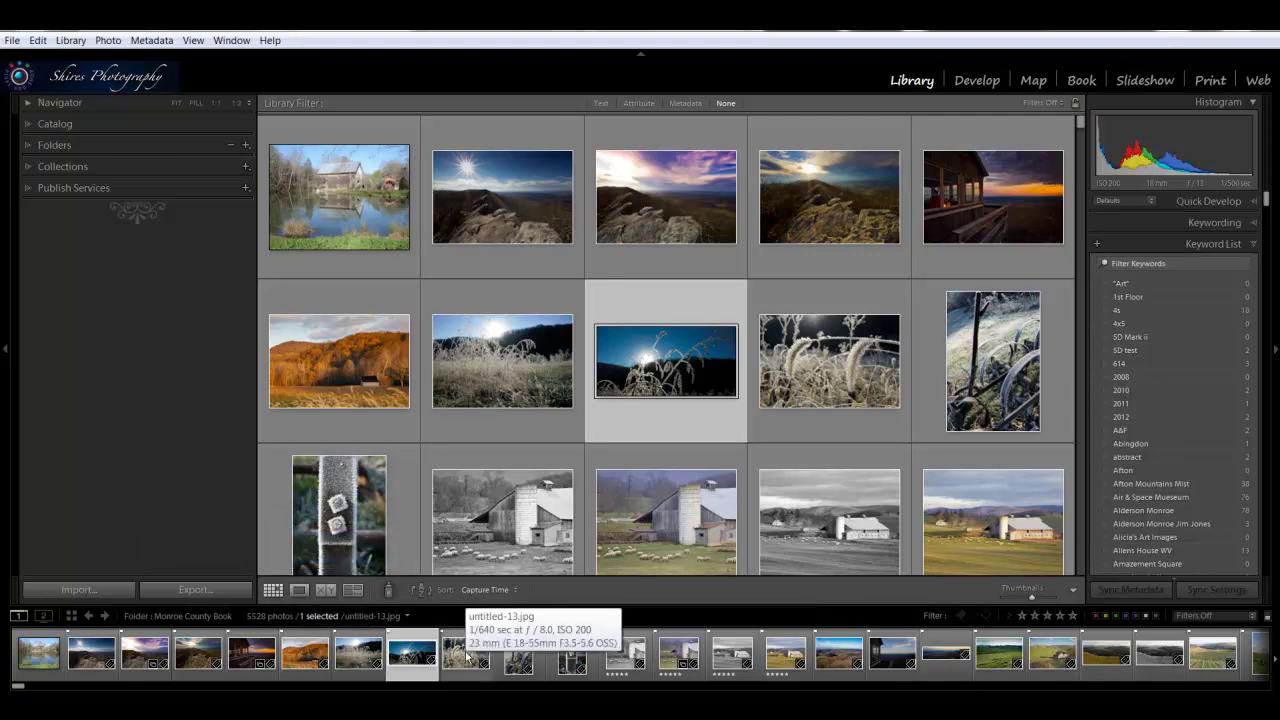
Select the photos untitled-13.jpg, untitled-14.jpg, untitled-15.jpg and untitled-1-2.jpg one after another in the filmstrip.
click(466, 653)
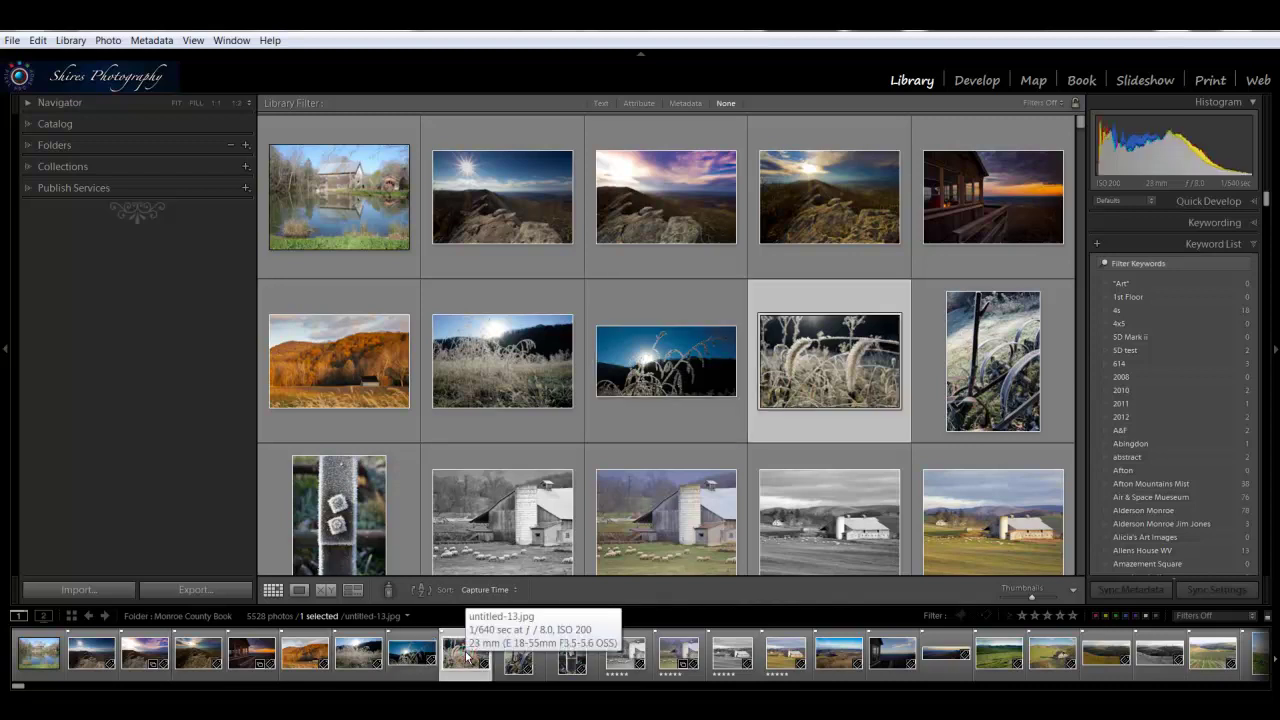
click(516, 658)
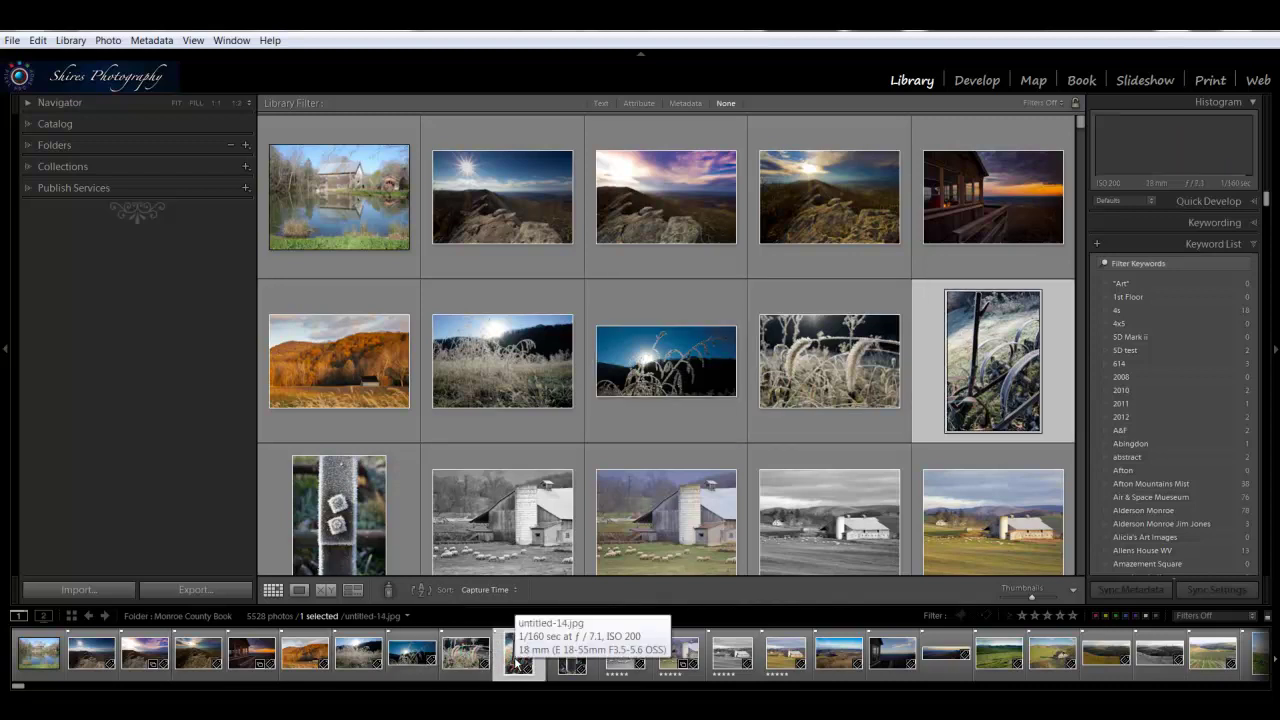
click(572, 661)
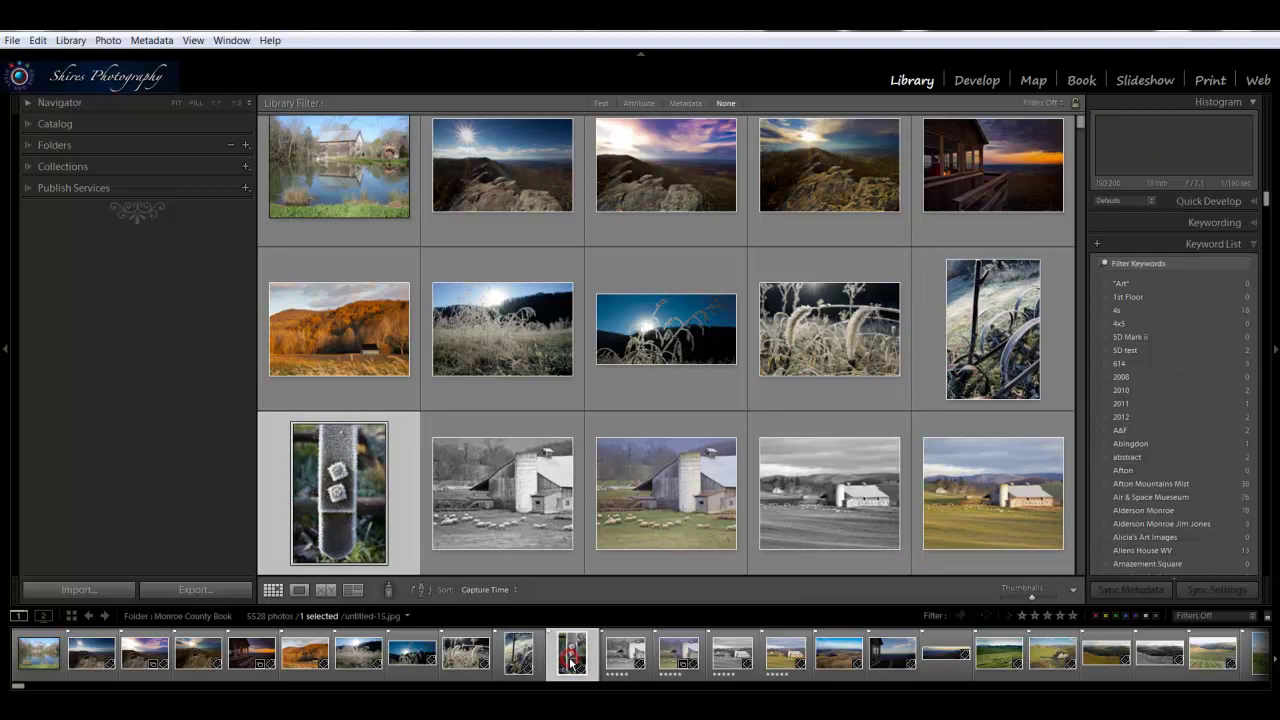
click(627, 658)
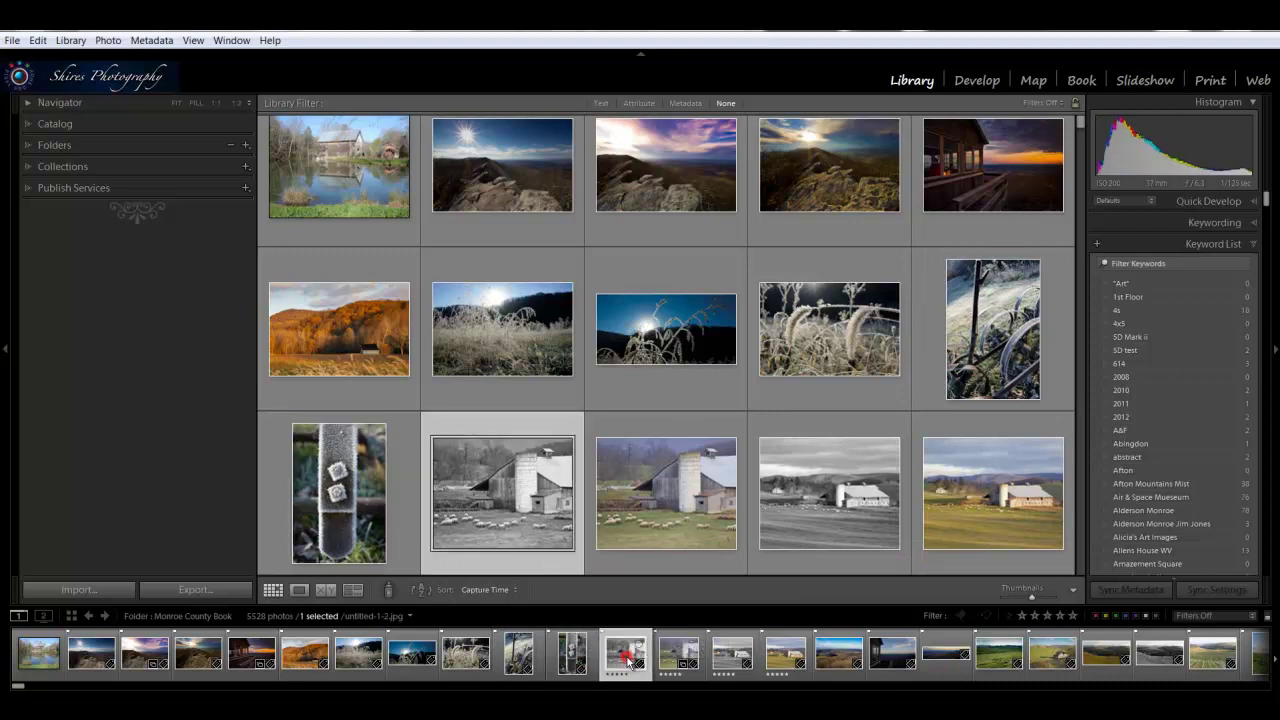
Show untitled-15.jpg in Loupe view and zoom in 1:1 on its upper frosted bolt.
click(299, 591)
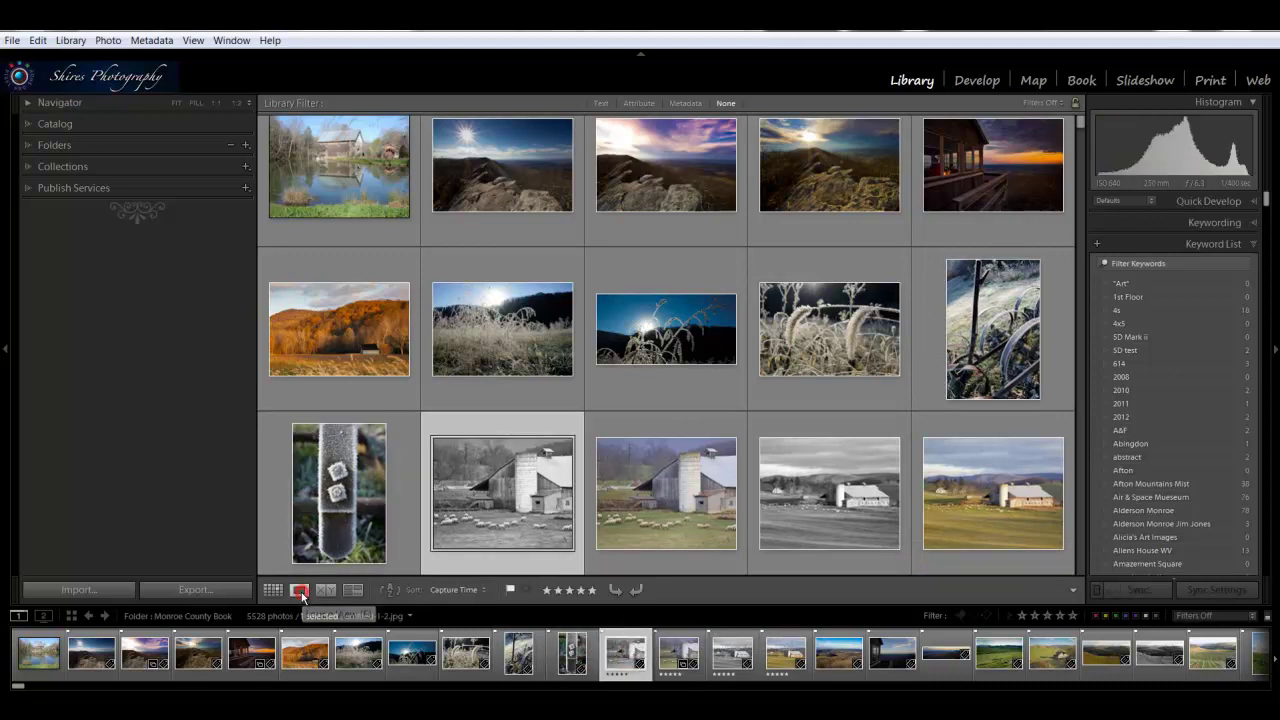
click(574, 652)
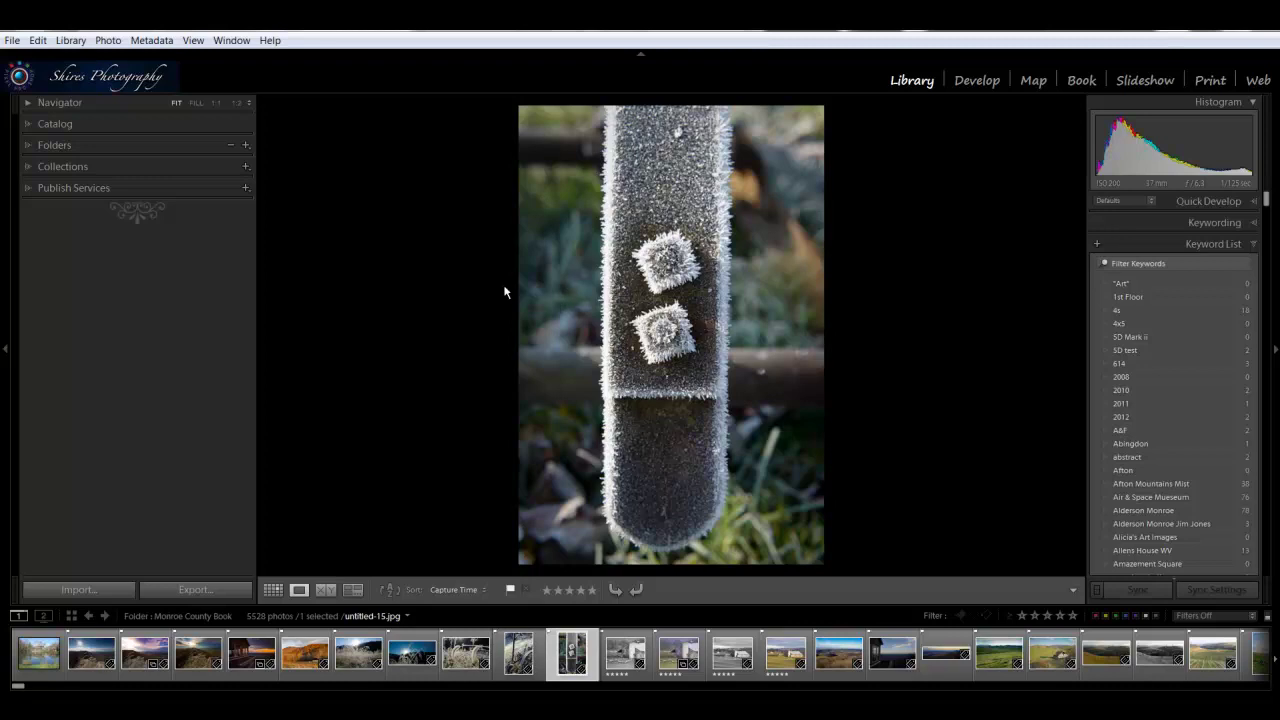
click(670, 266)
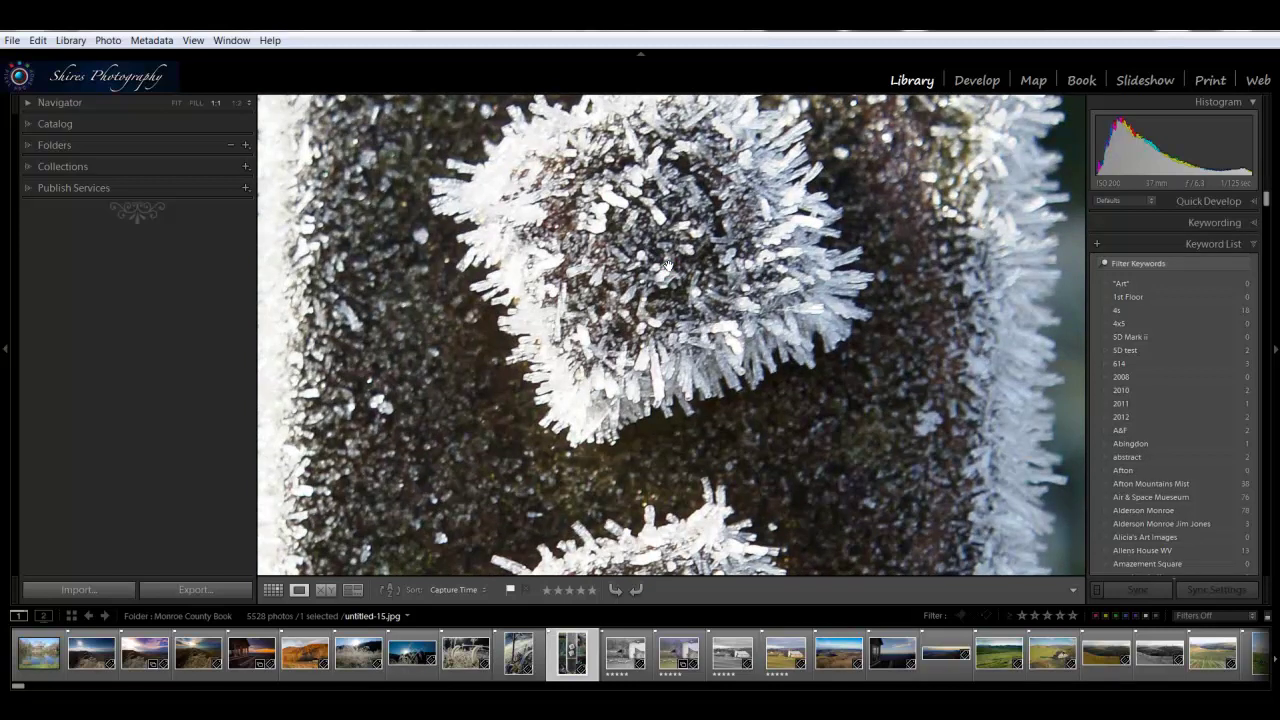
Set the zoom ratio to 1:3 and toggle the frosted bolt photo between Fit and that magnification.
click(249, 104)
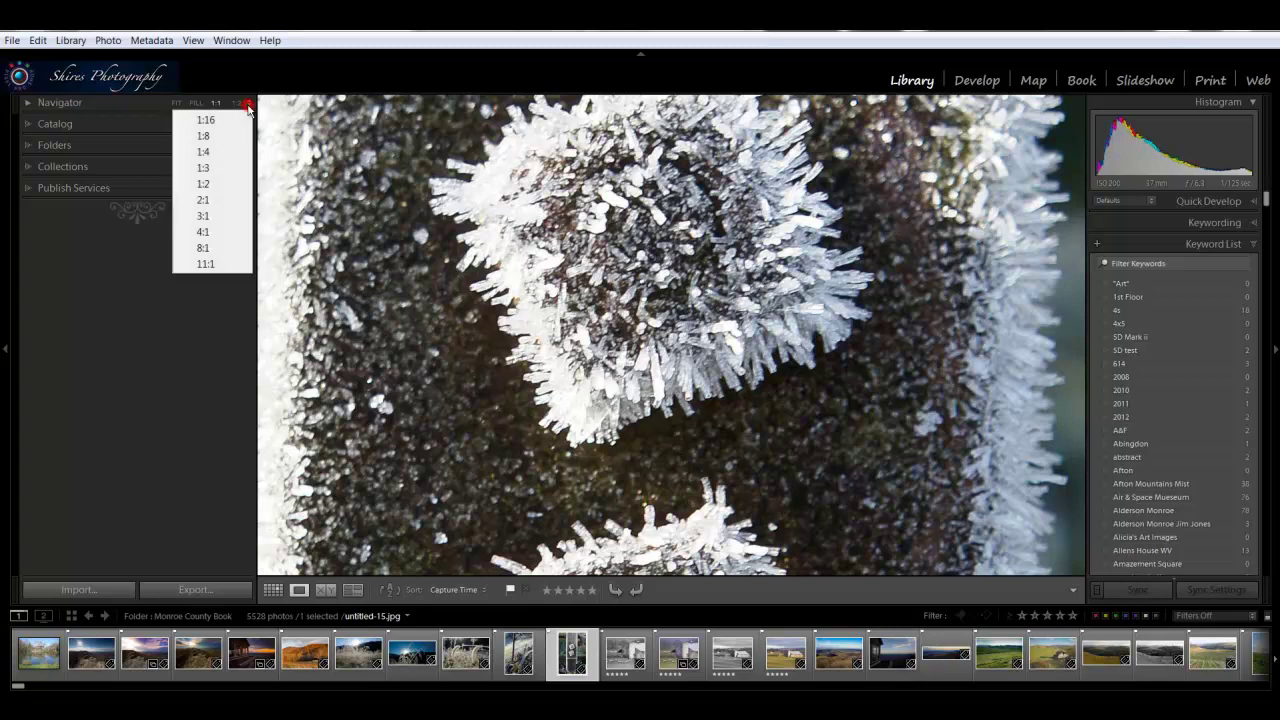
click(221, 168)
click(640, 290)
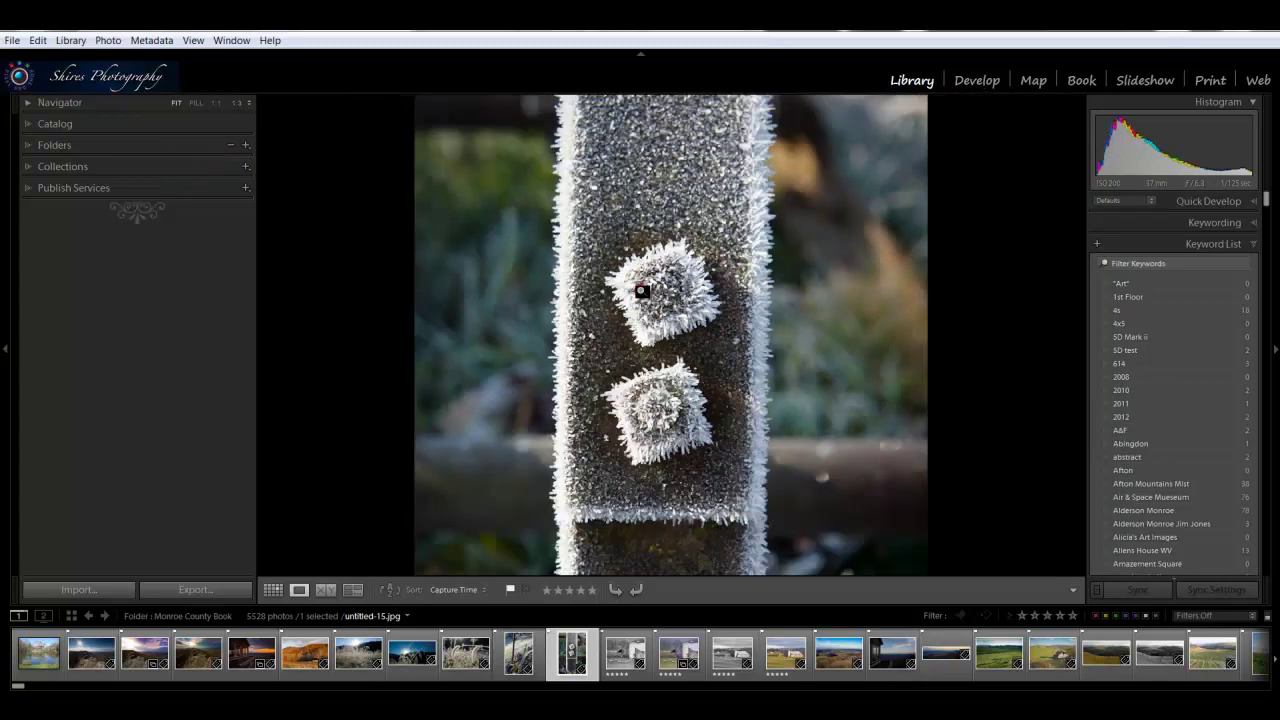
click(640, 290)
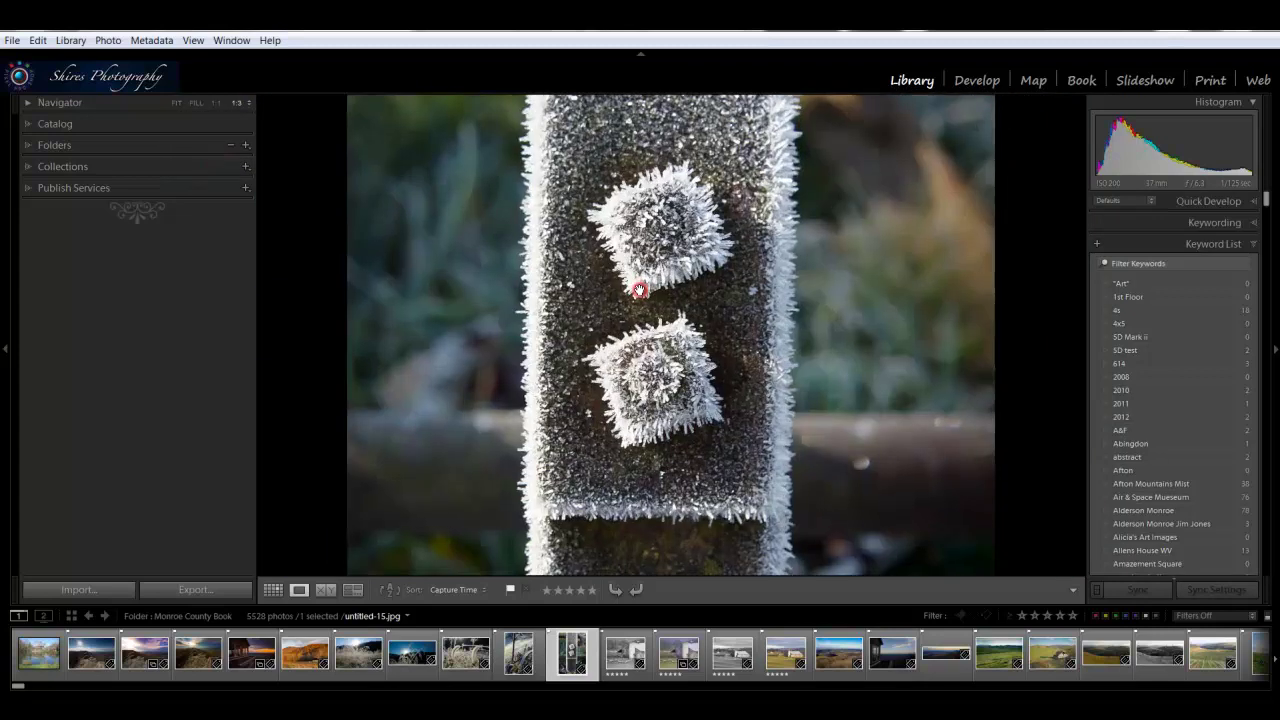
Set the zoom ratio to 4:1 and toggle the frosted bolt photo between Fit and that magnification.
click(248, 104)
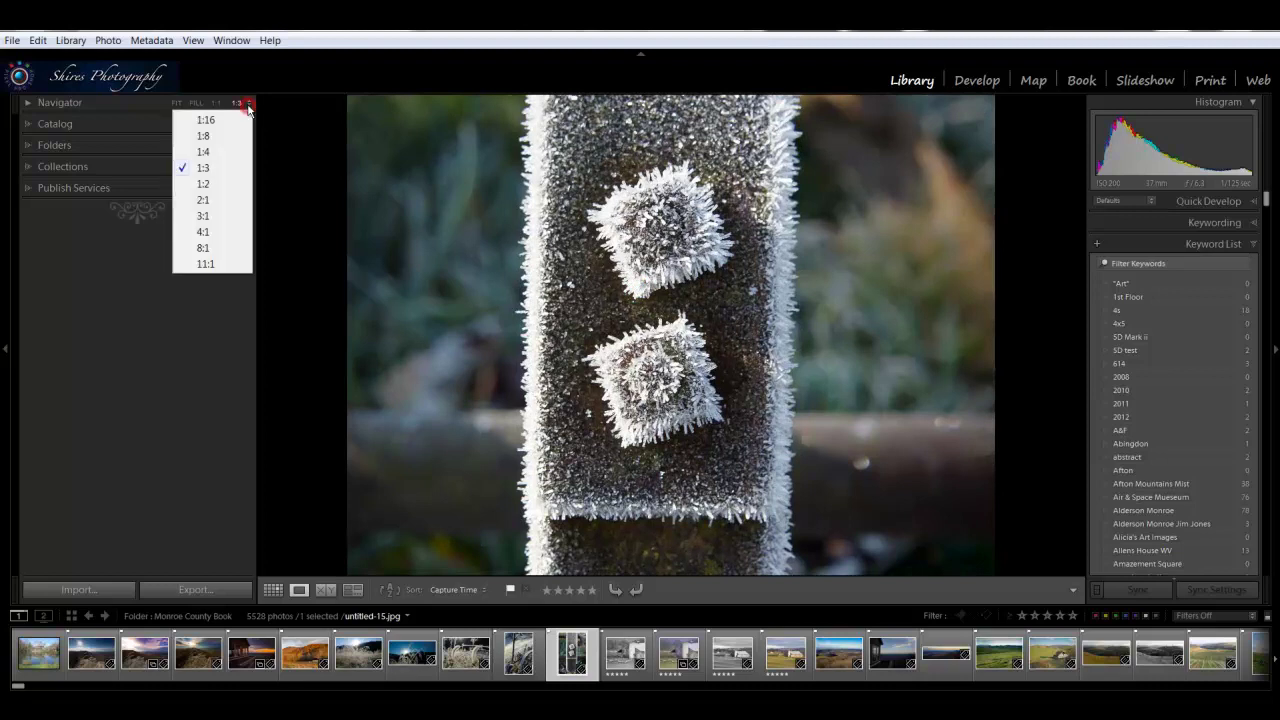
click(204, 232)
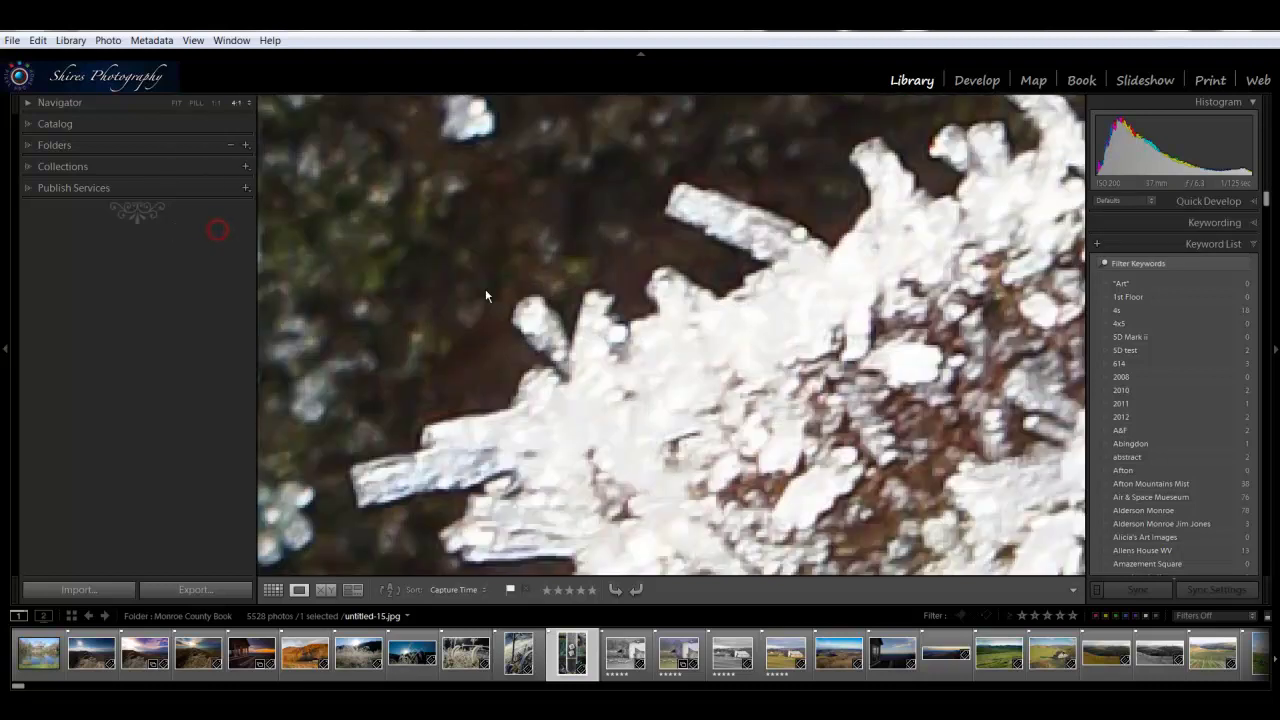
click(686, 312)
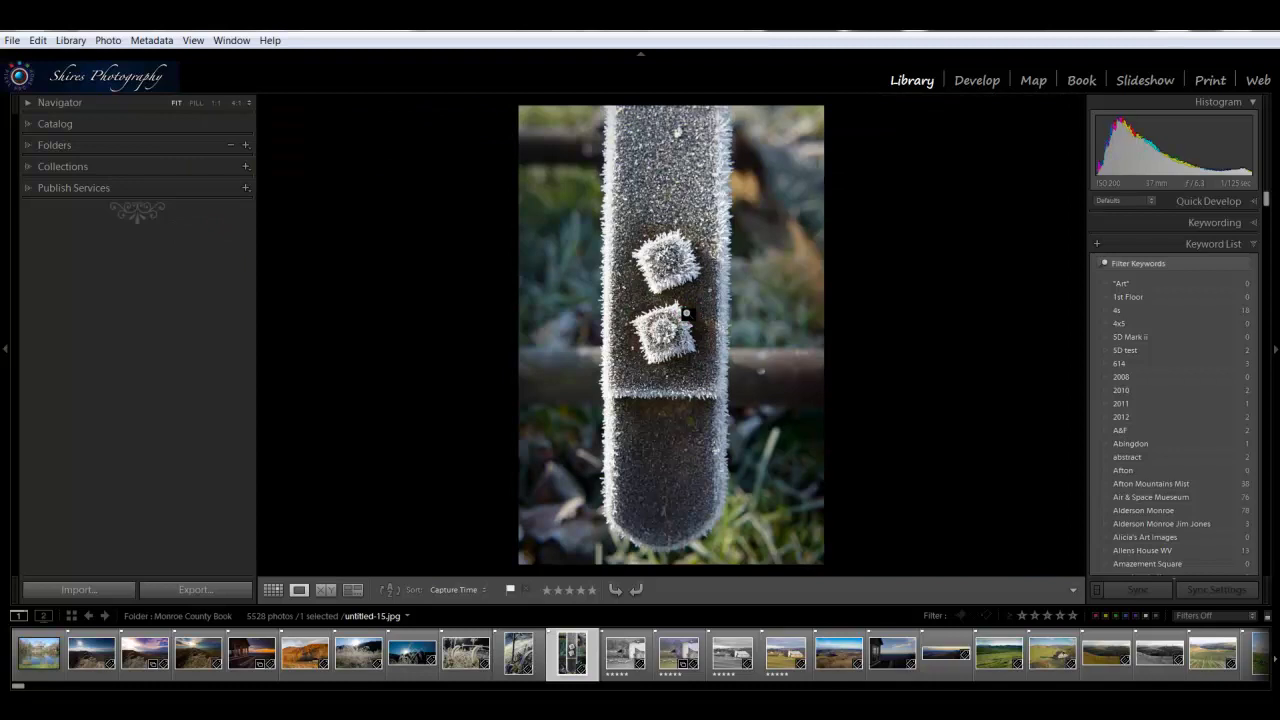
click(686, 313)
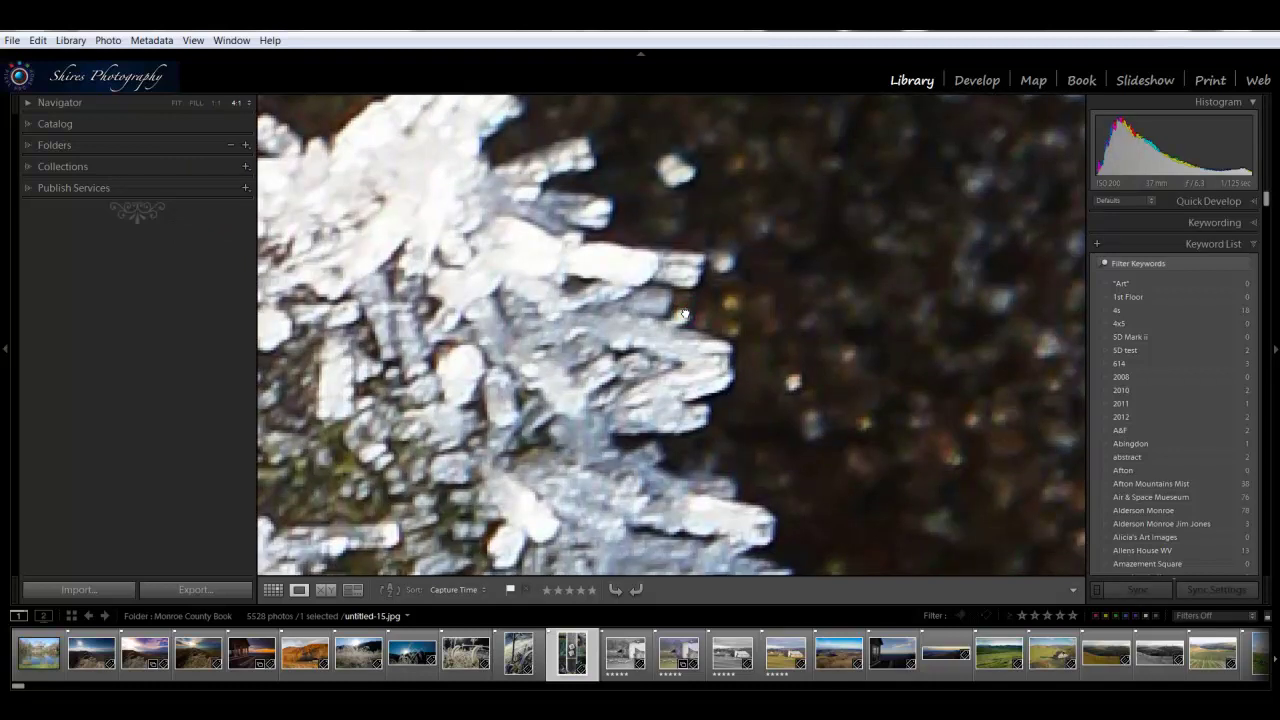
click(685, 314)
Change the zoom ratio to 1:4 and switch the frosted bolt photo between Fit and that ratio.
click(249, 104)
click(226, 160)
click(648, 286)
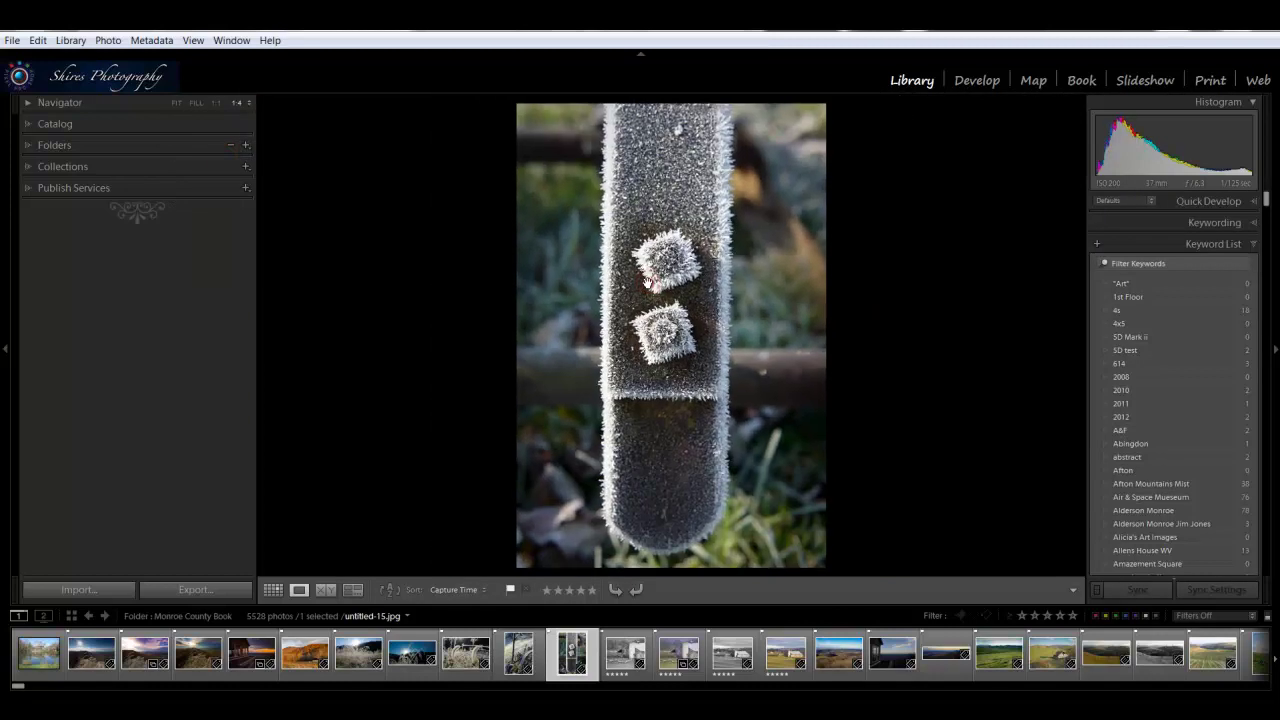
click(648, 286)
Return the zoom ratio to 1:3, check it on the frosted bolts and leave the photo at Fit.
click(250, 104)
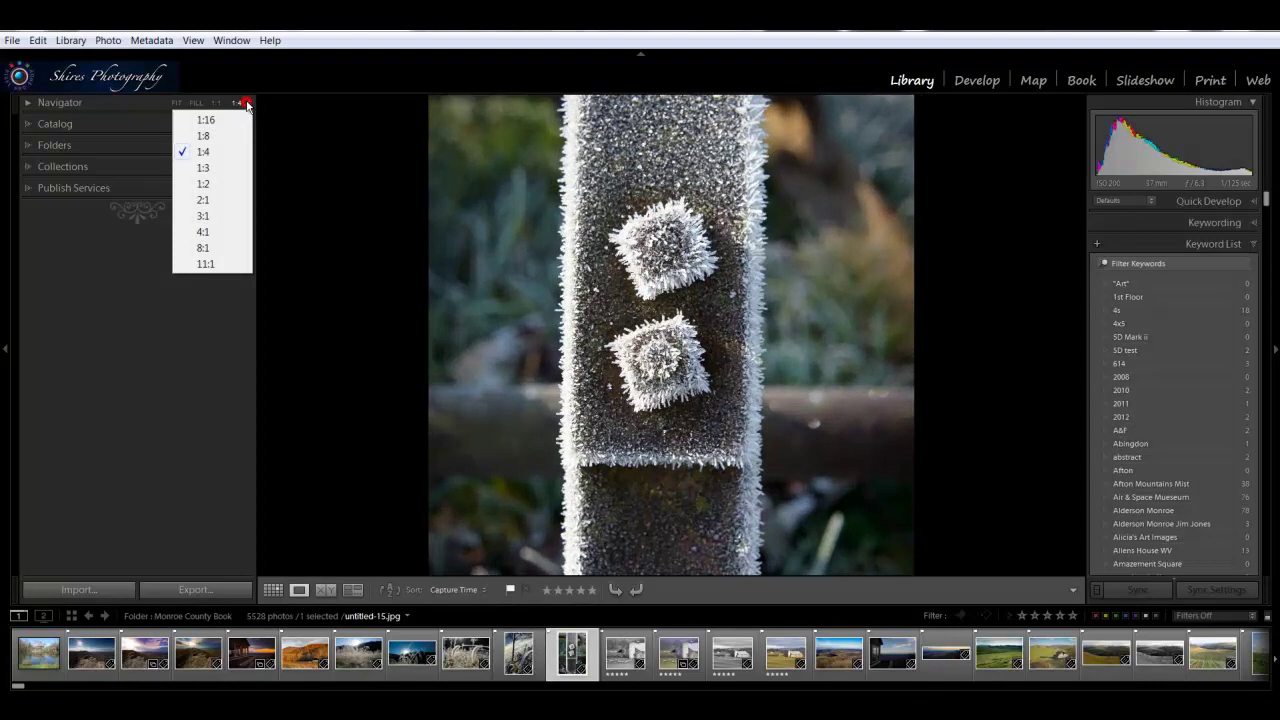
click(222, 167)
click(621, 262)
click(622, 262)
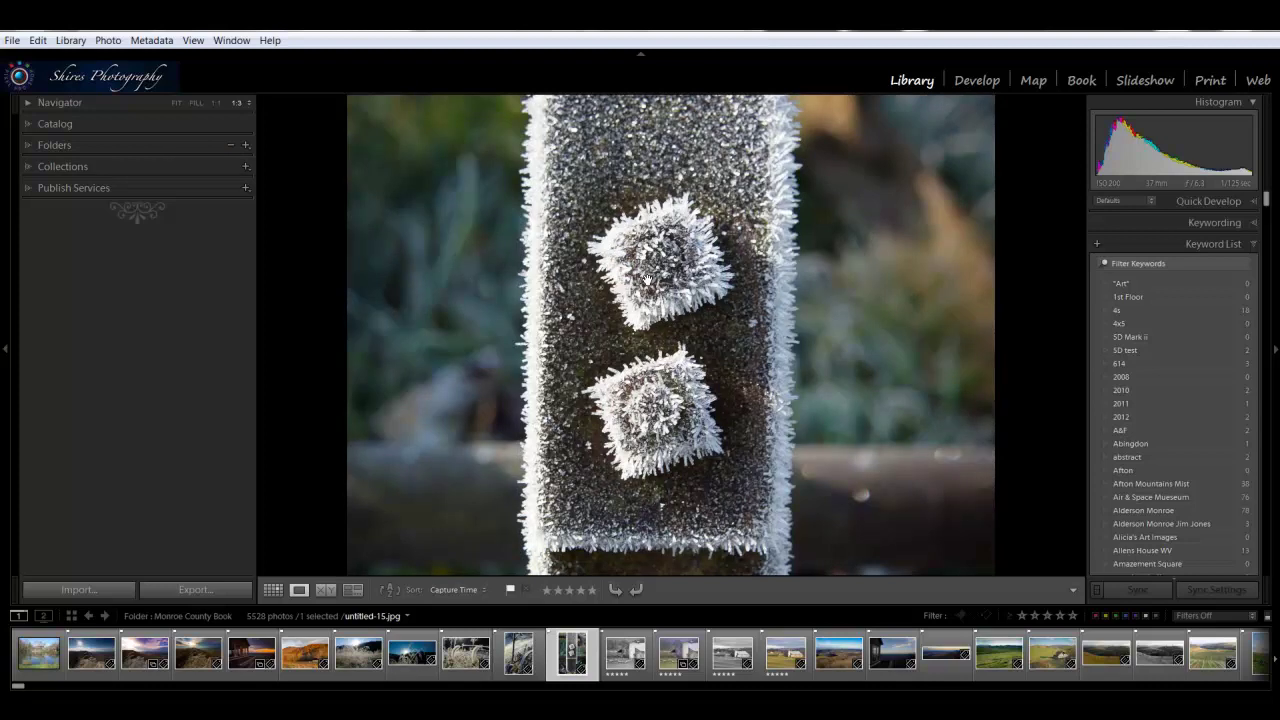
click(646, 278)
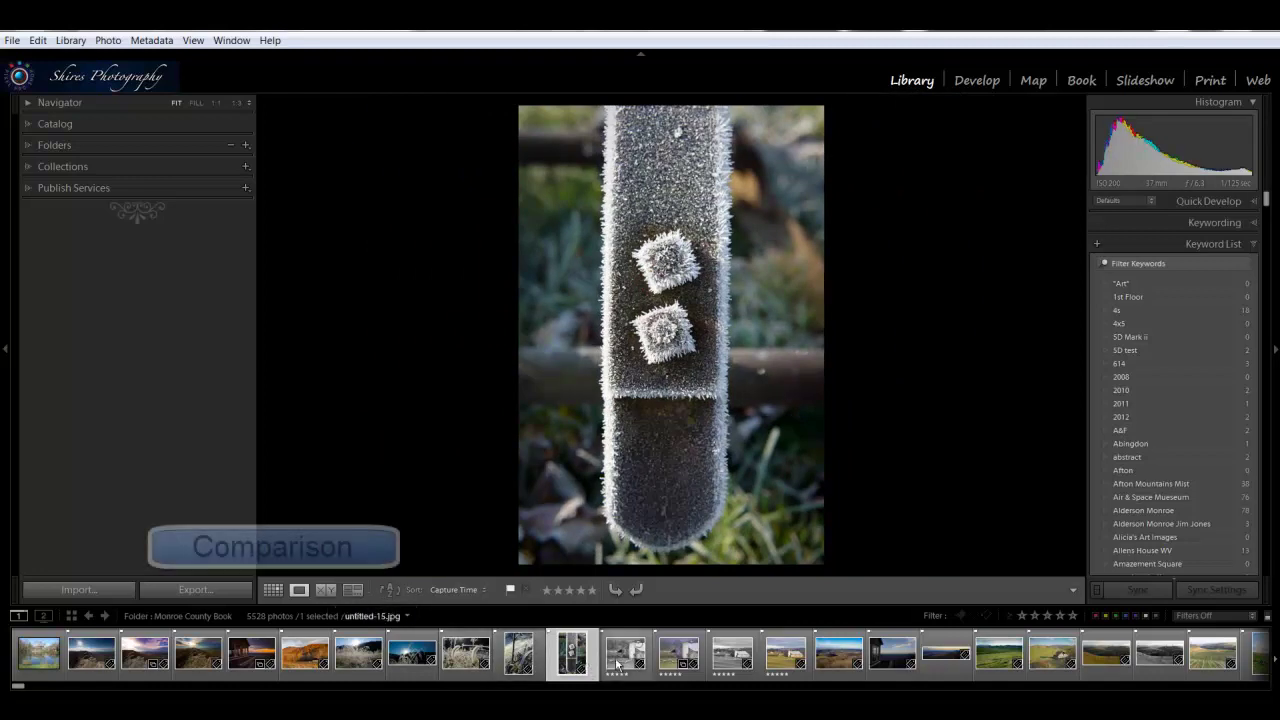
Select untitled-2-2.jpg and untitled-3-2.jpg together and show the two barn photos in Compare view.
click(680, 656)
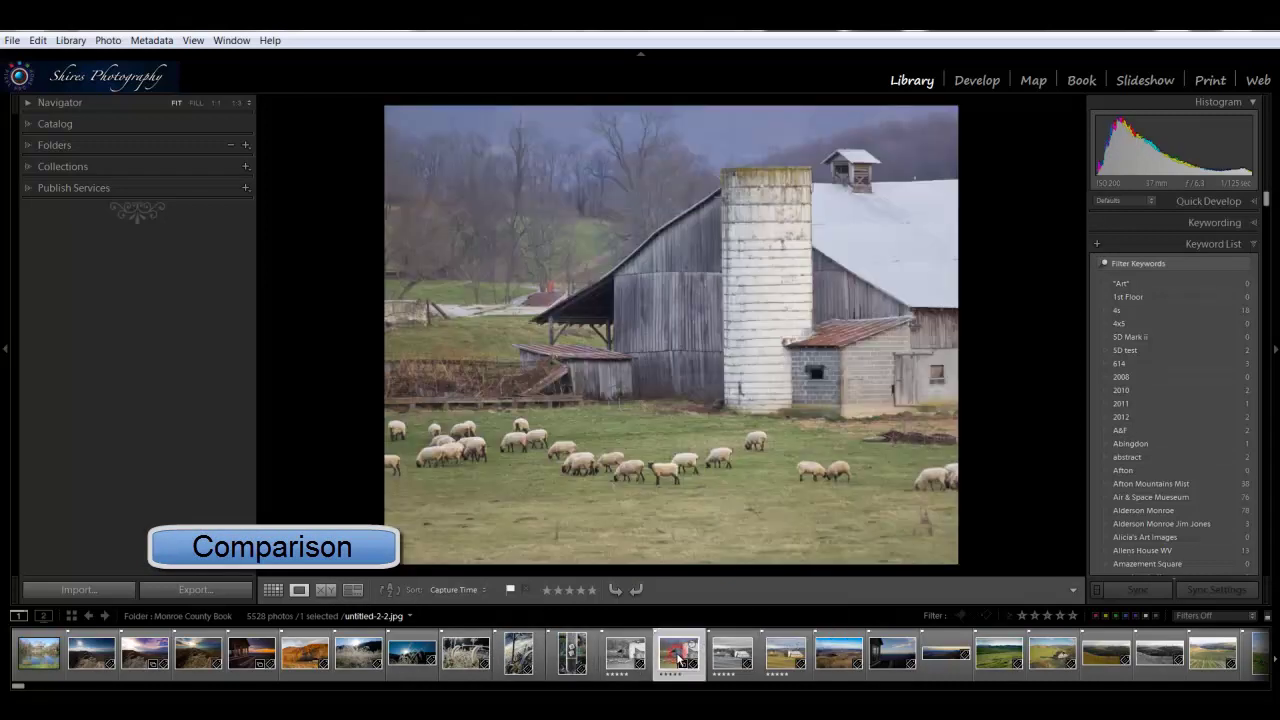
ctrl+click(728, 660)
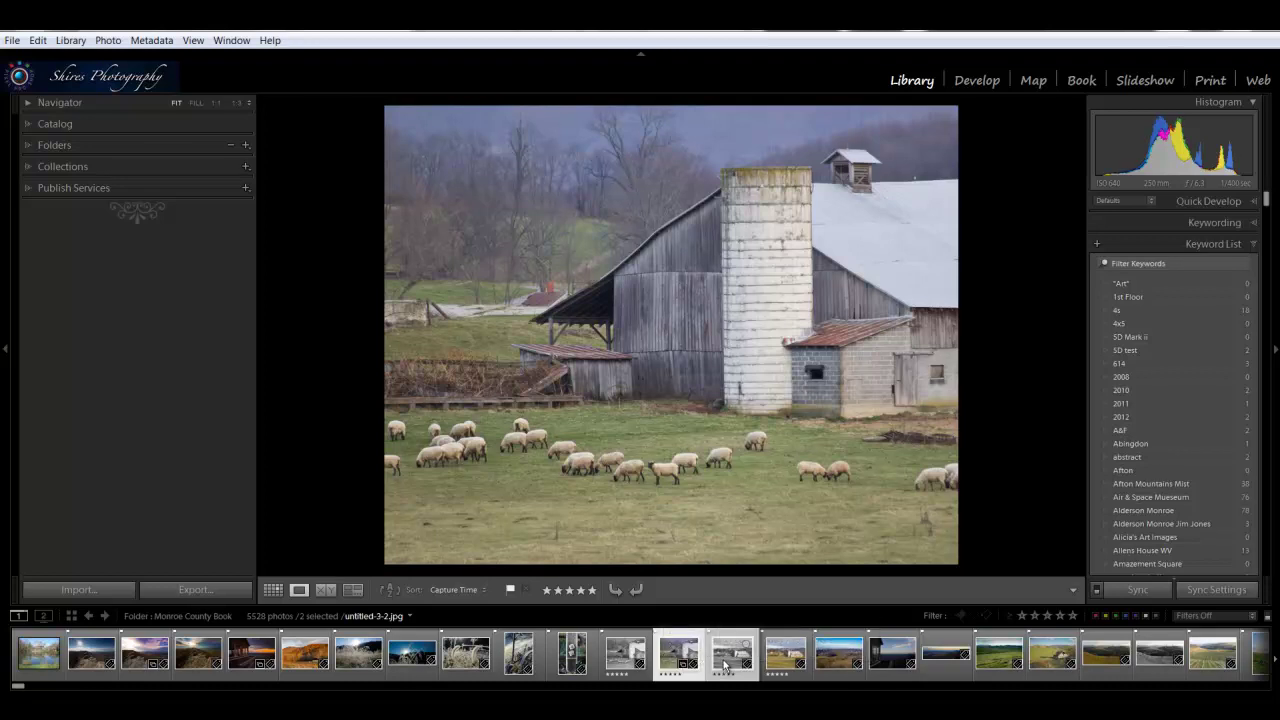
click(325, 591)
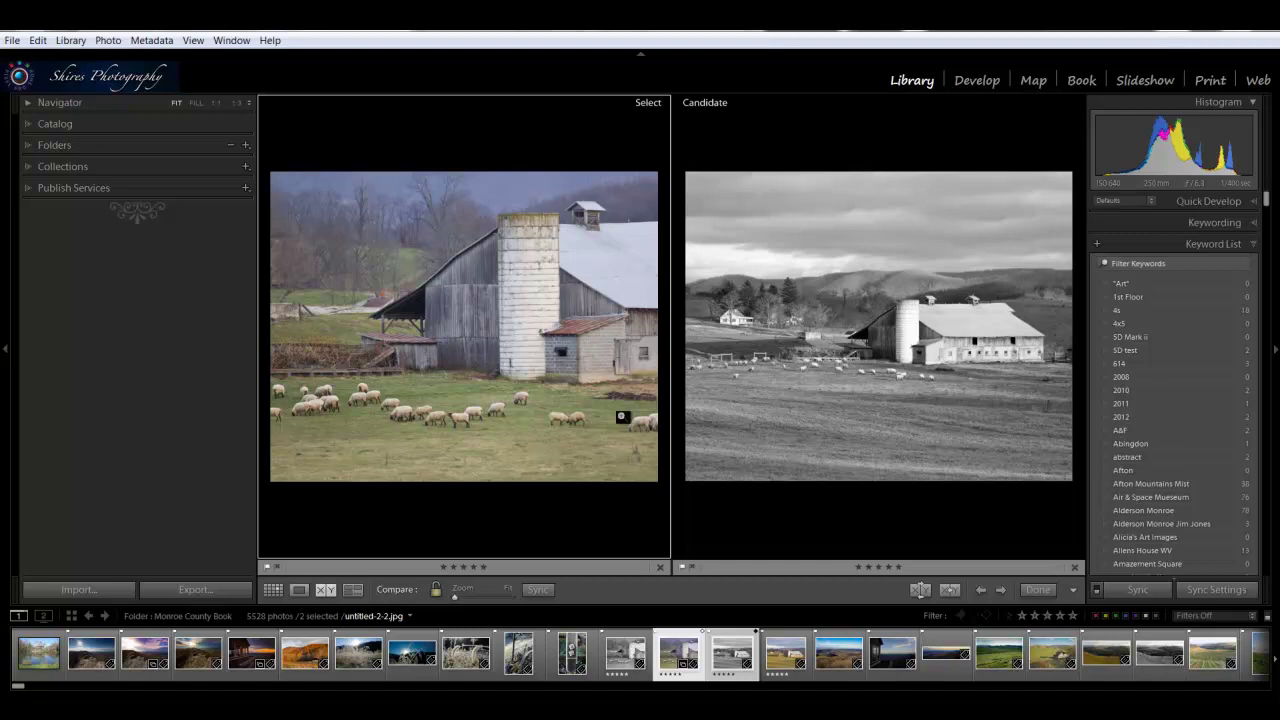
With the focus linked, zoom both compared barn photos to 1:3, pan them together and return to Fit.
click(436, 591)
click(503, 410)
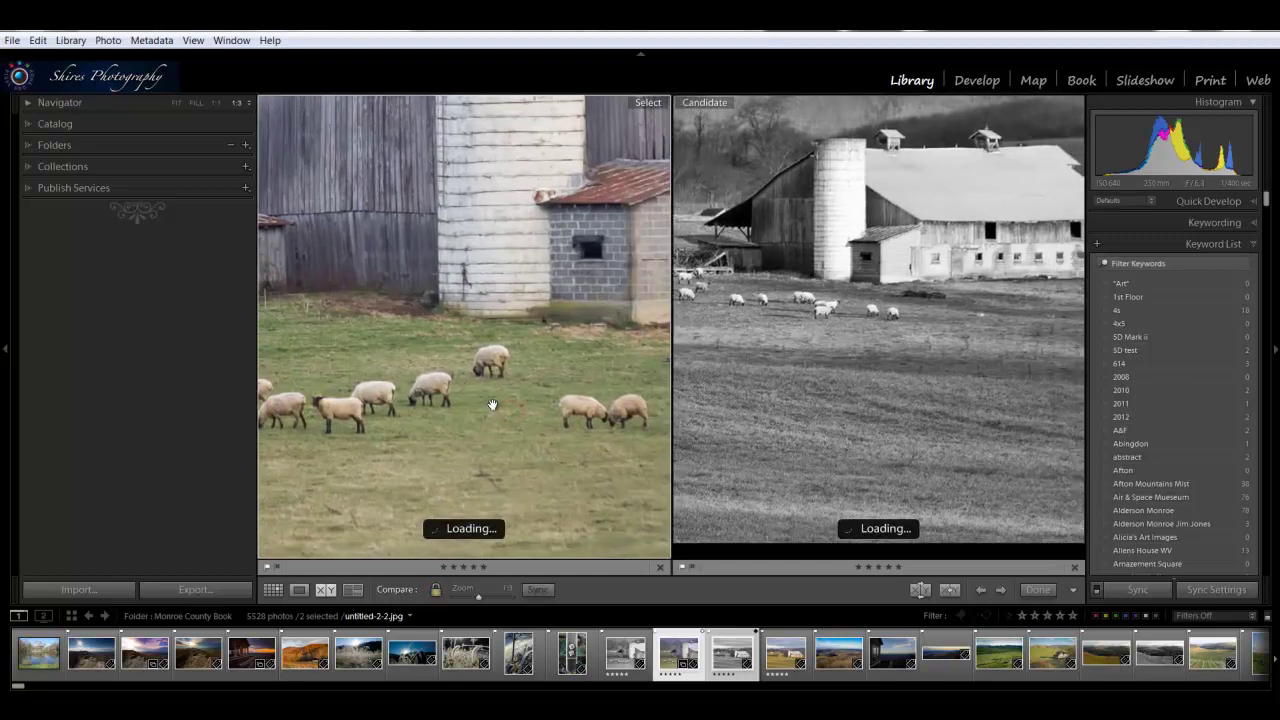
drag(455, 390, 471, 466)
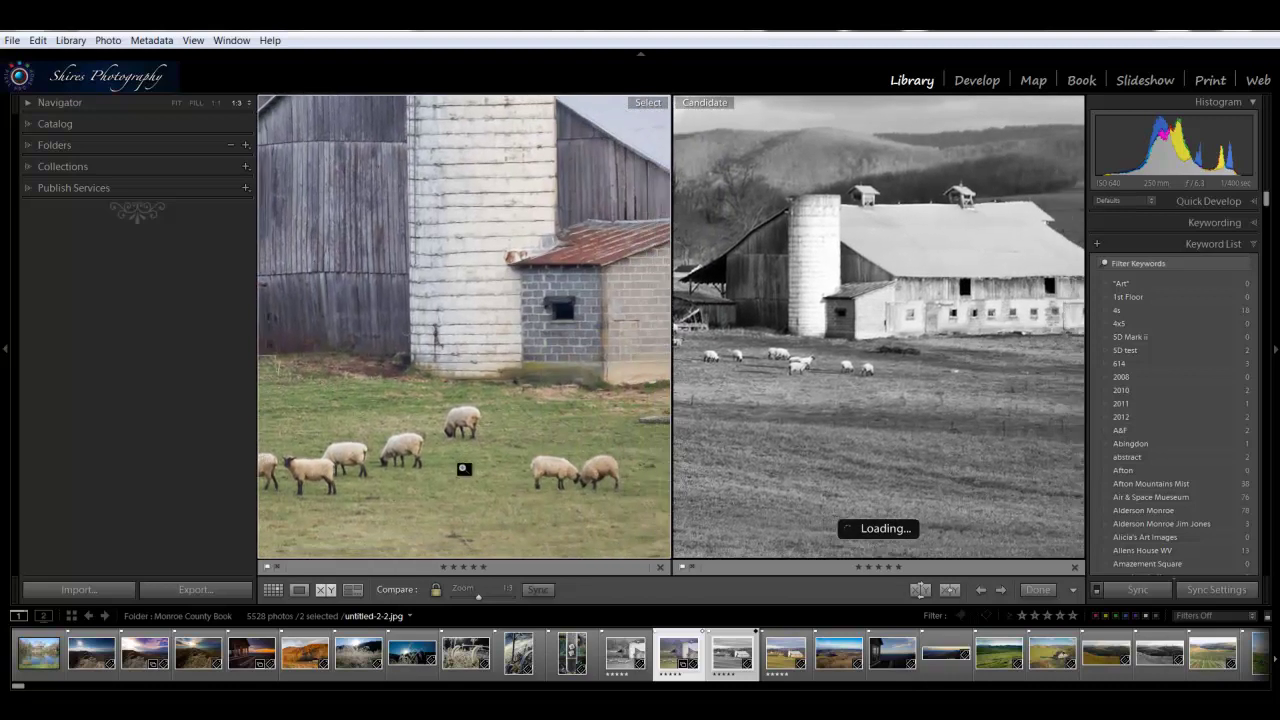
click(463, 471)
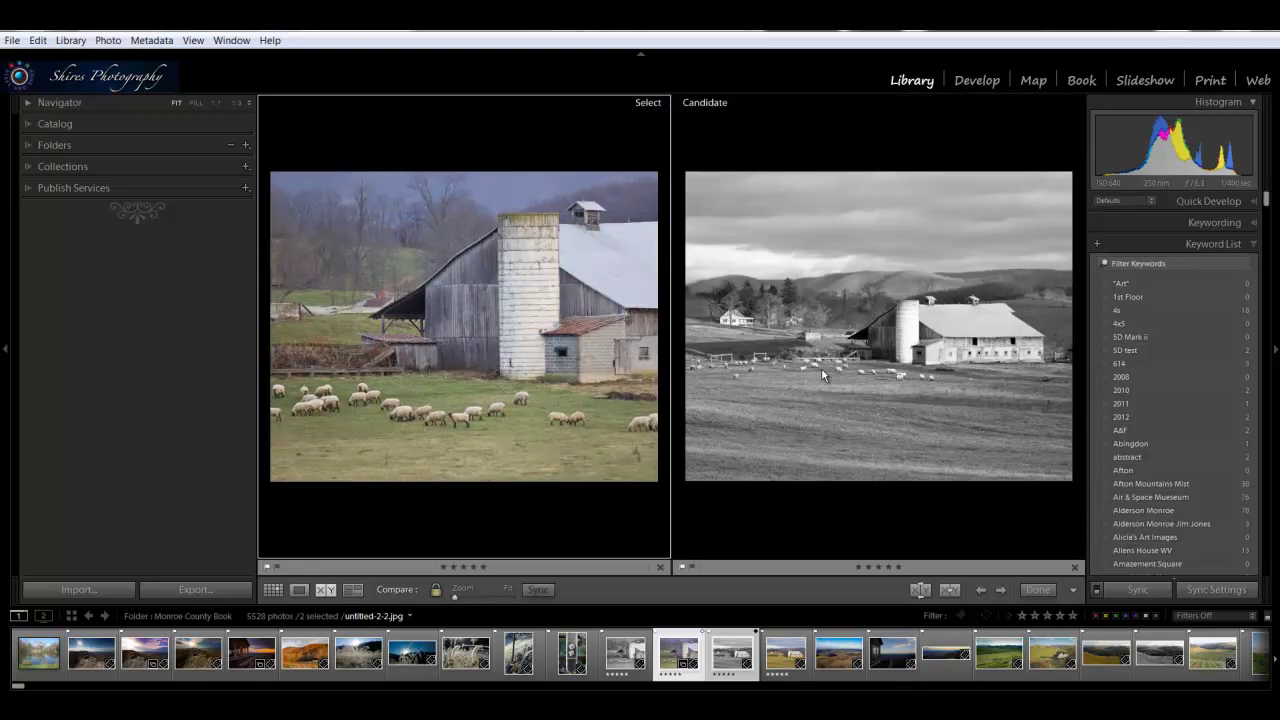
Unlink the focus and zoom only the black-and-white candidate to 1:2, panning it toward the silo and sheep.
click(436, 591)
click(761, 431)
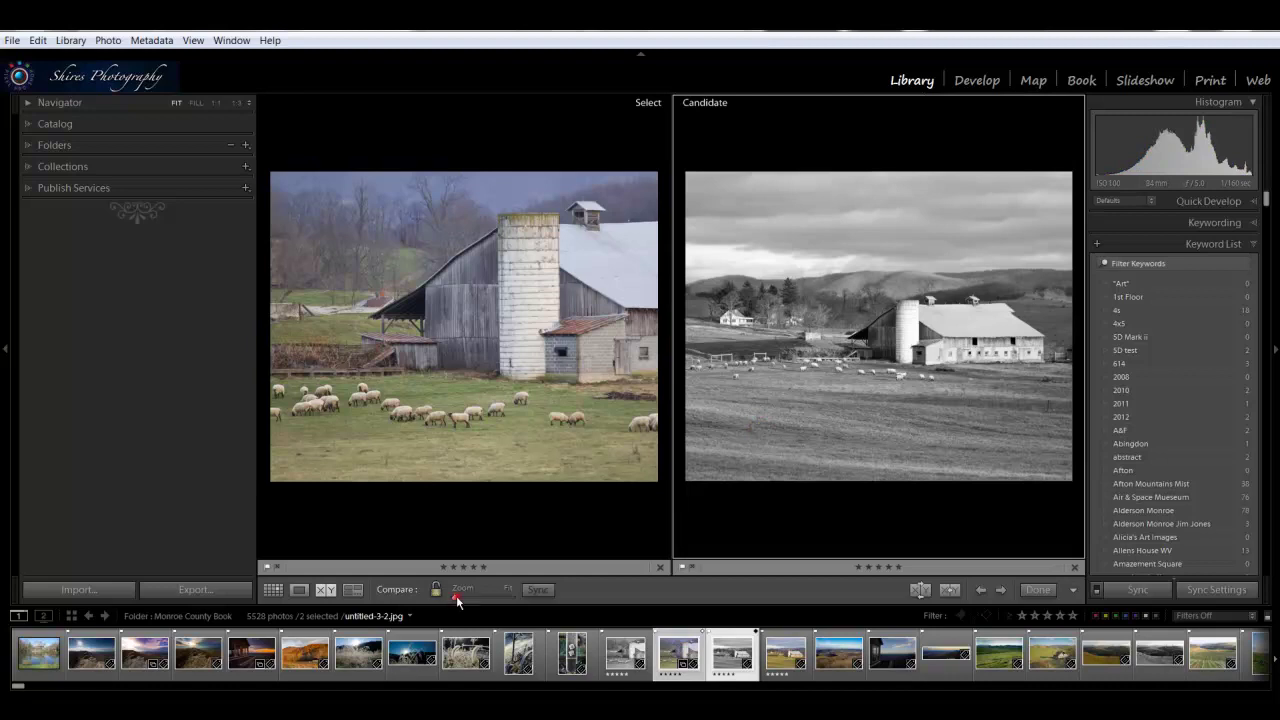
drag(459, 598, 477, 602)
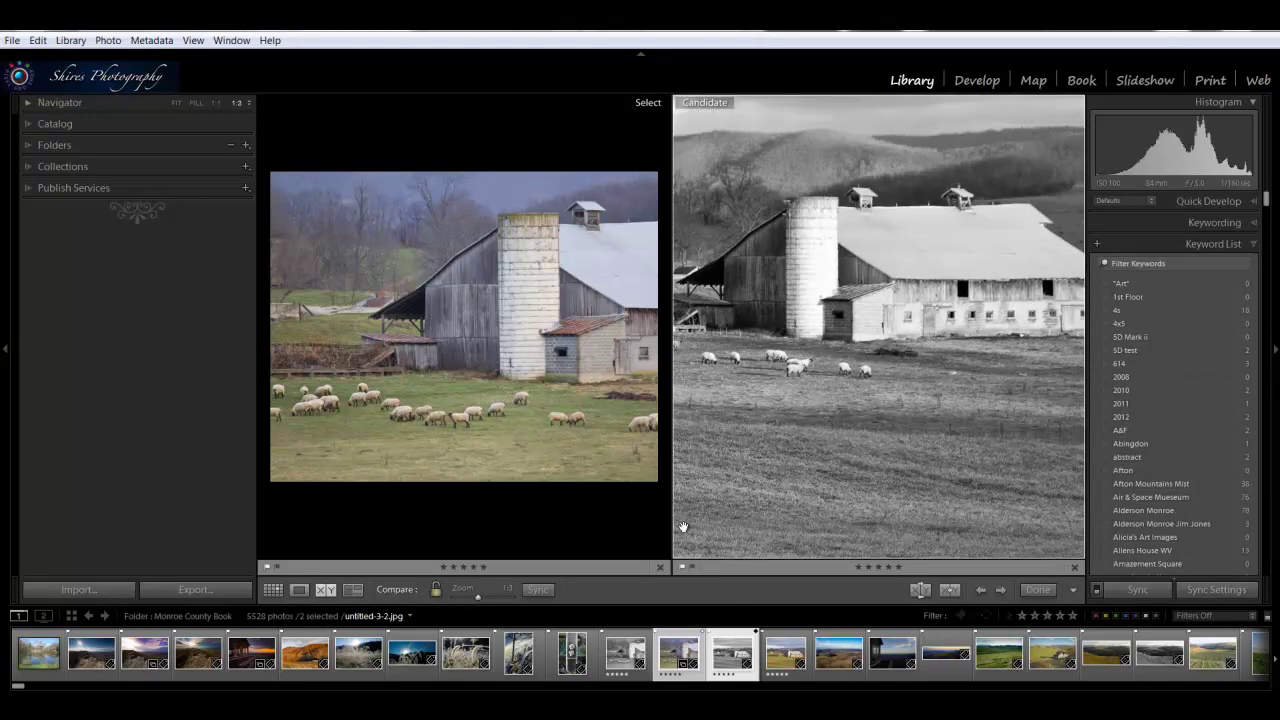
drag(885, 318, 982, 339)
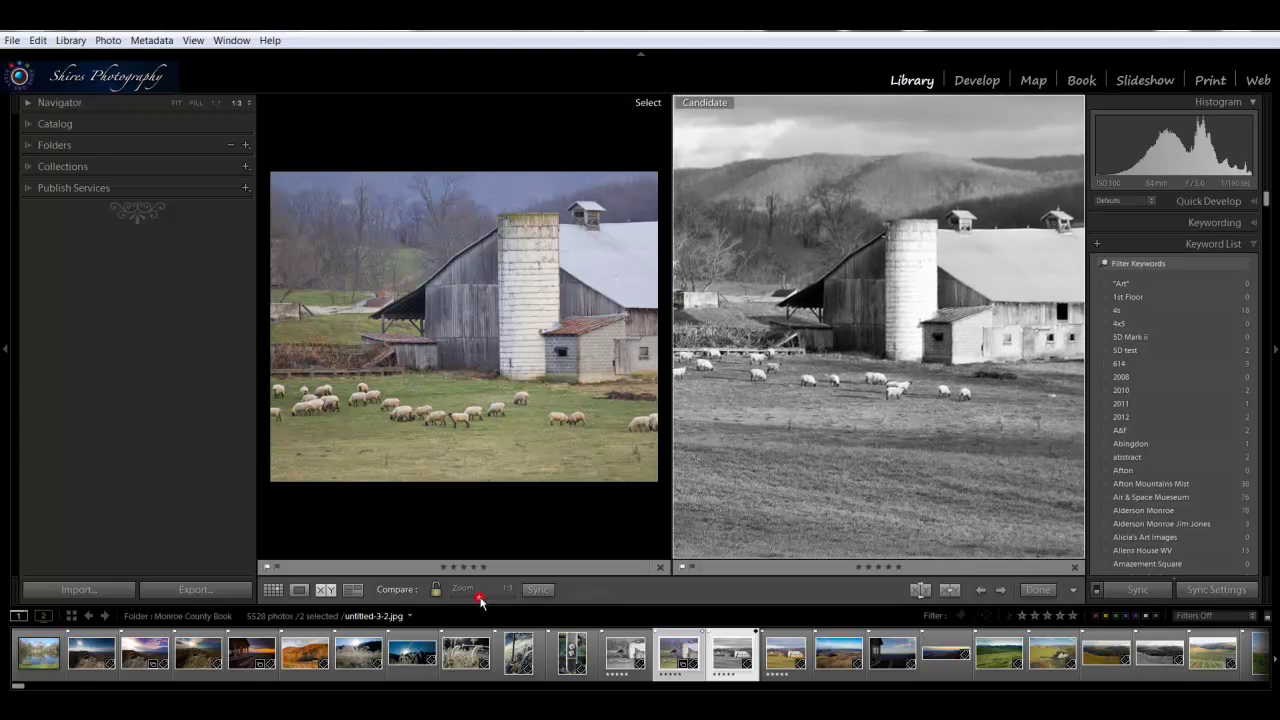
drag(480, 600, 483, 601)
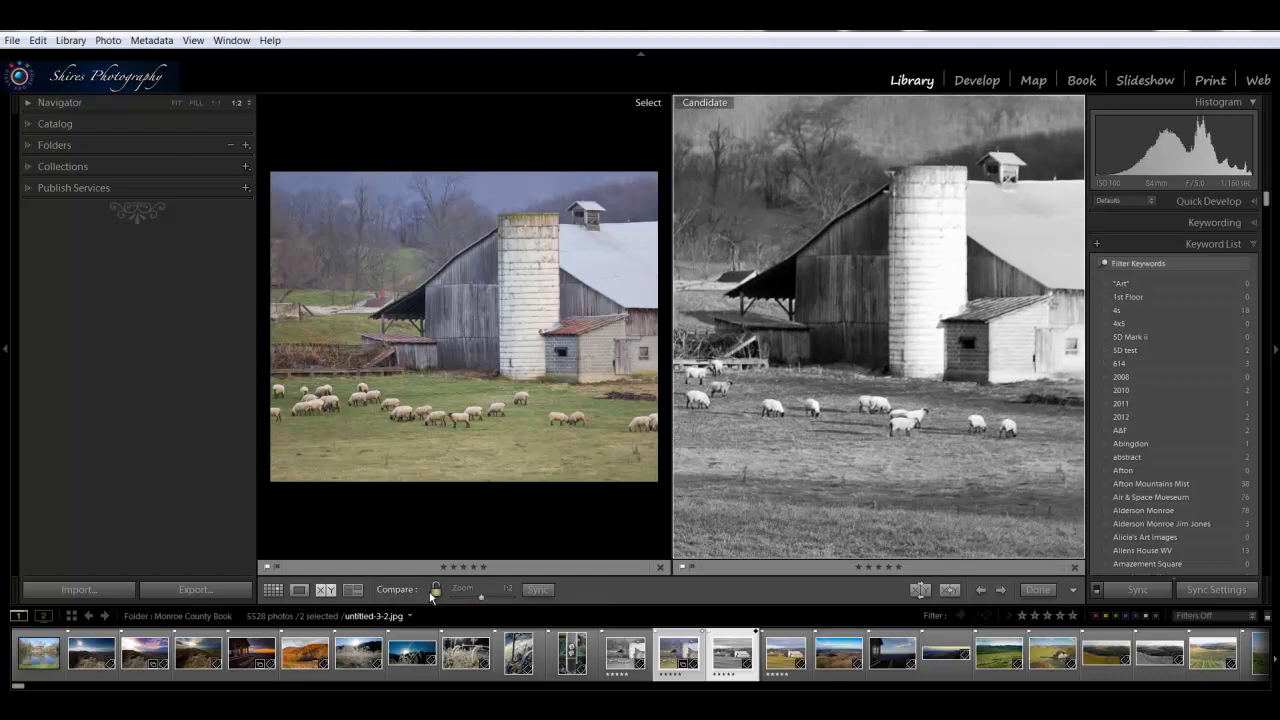
Relink the focus to pan both barn photos together, and unlink it to pan each photo separately.
click(436, 591)
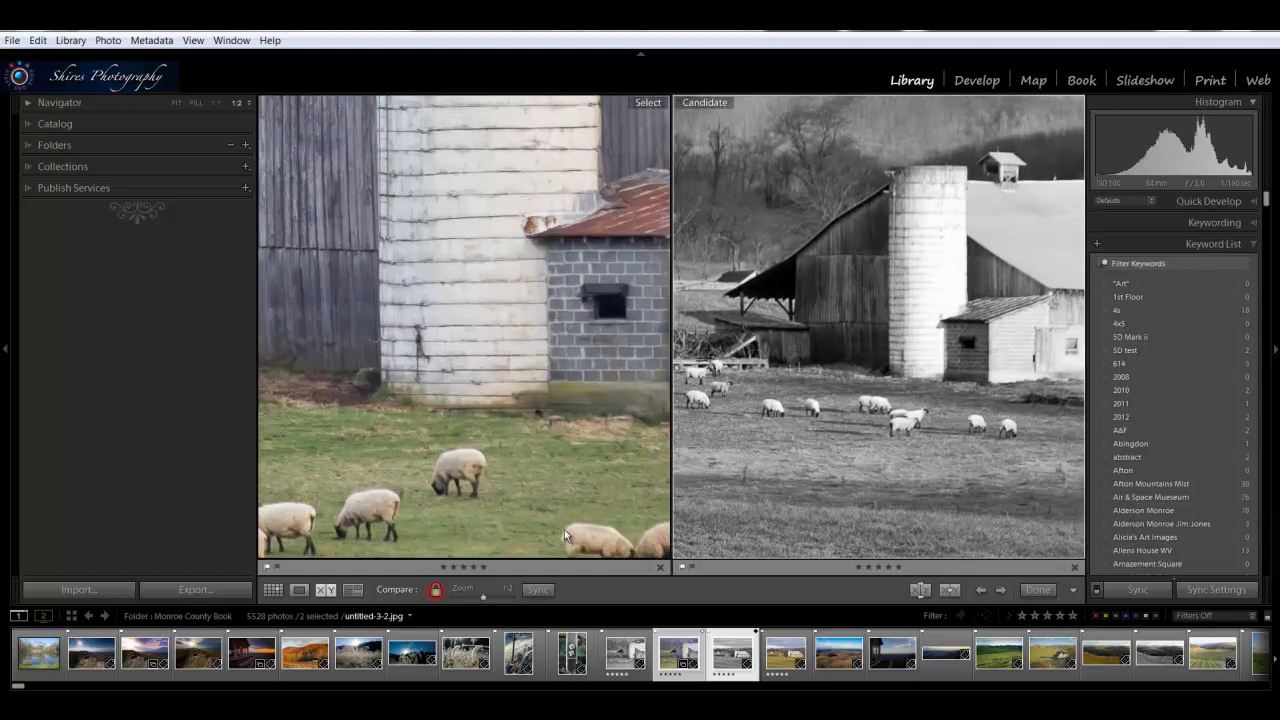
click(478, 310)
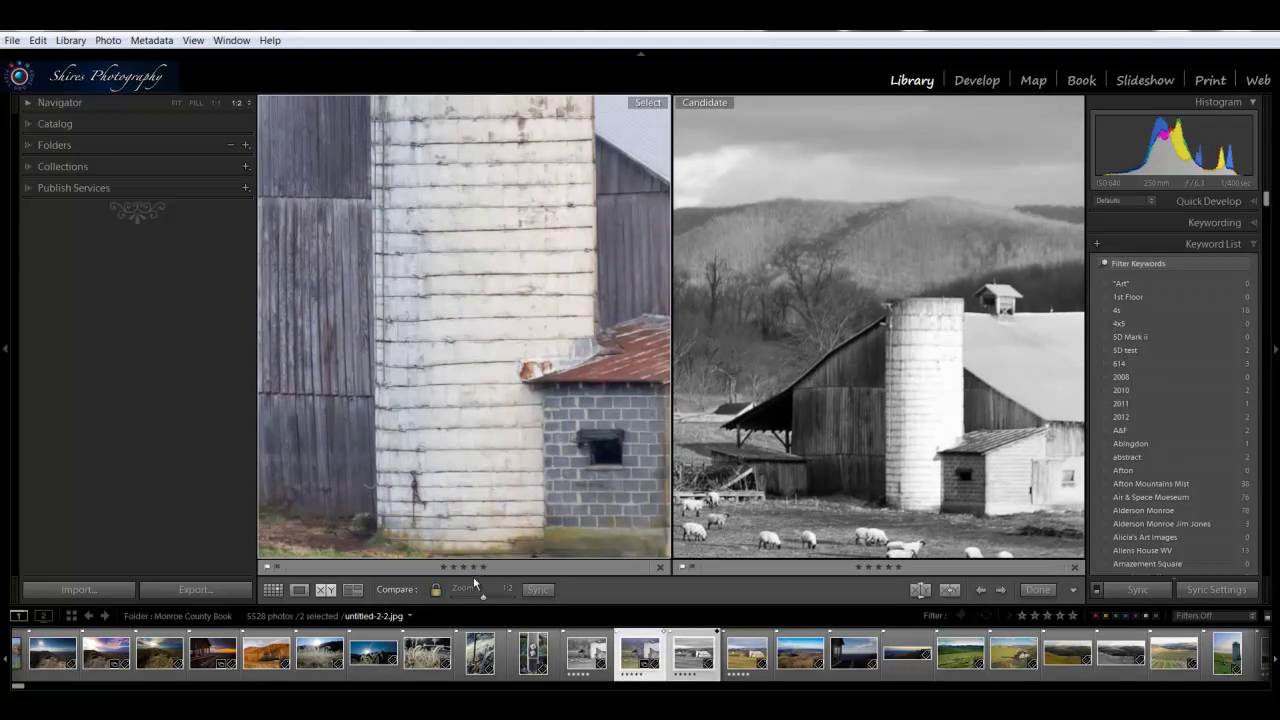
click(866, 406)
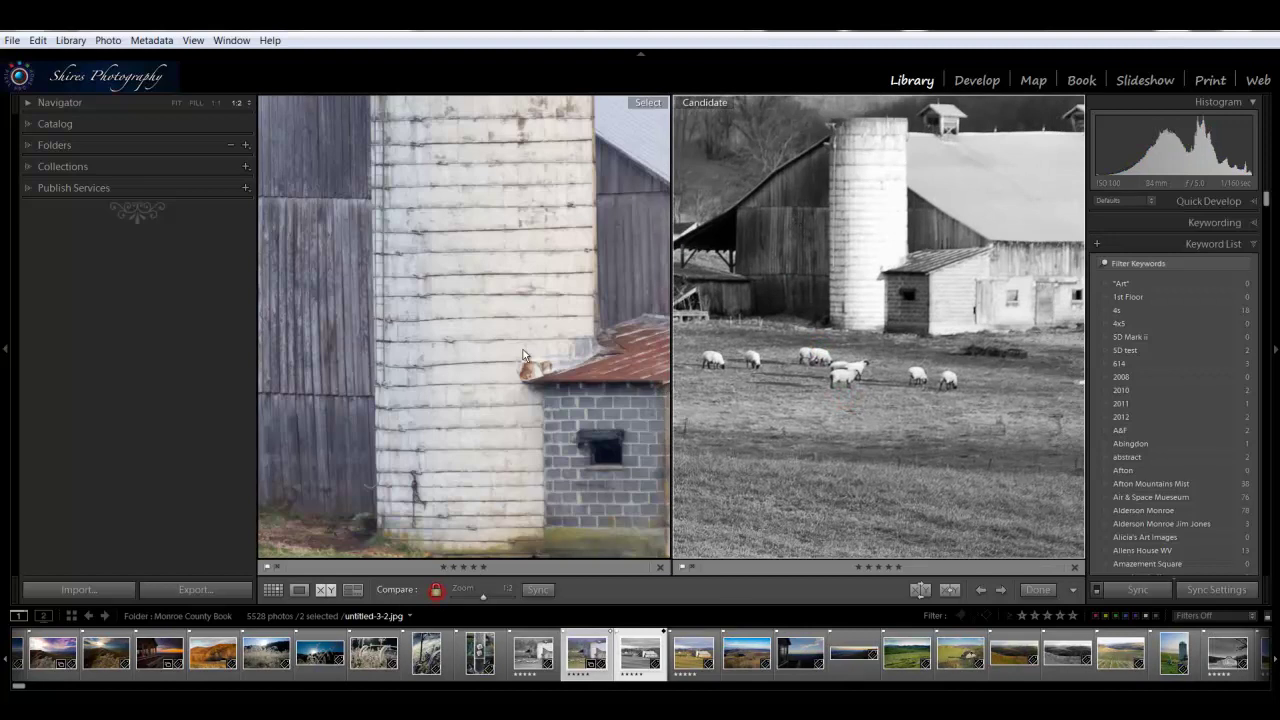
drag(525, 293, 505, 381)
drag(840, 360, 807, 372)
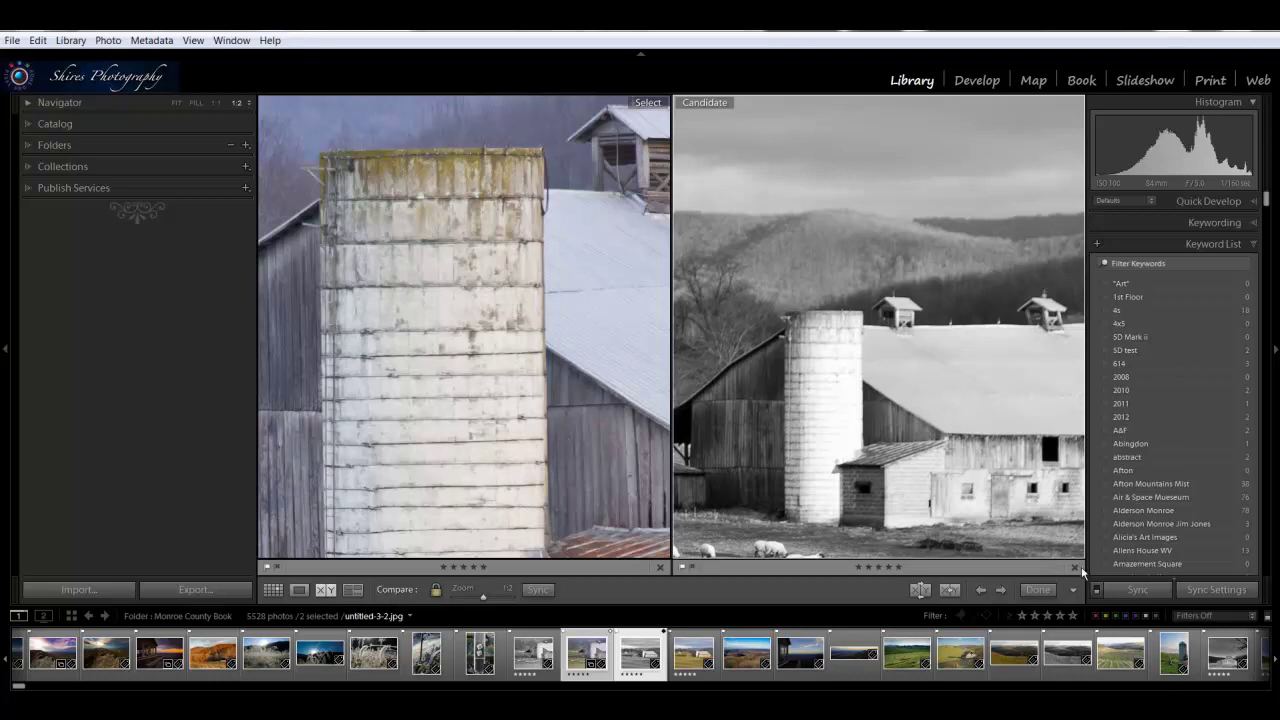
Remove the black-and-white candidate from the comparison, show the remaining barn photo at Fill zoom and flag it as a pick.
click(1076, 569)
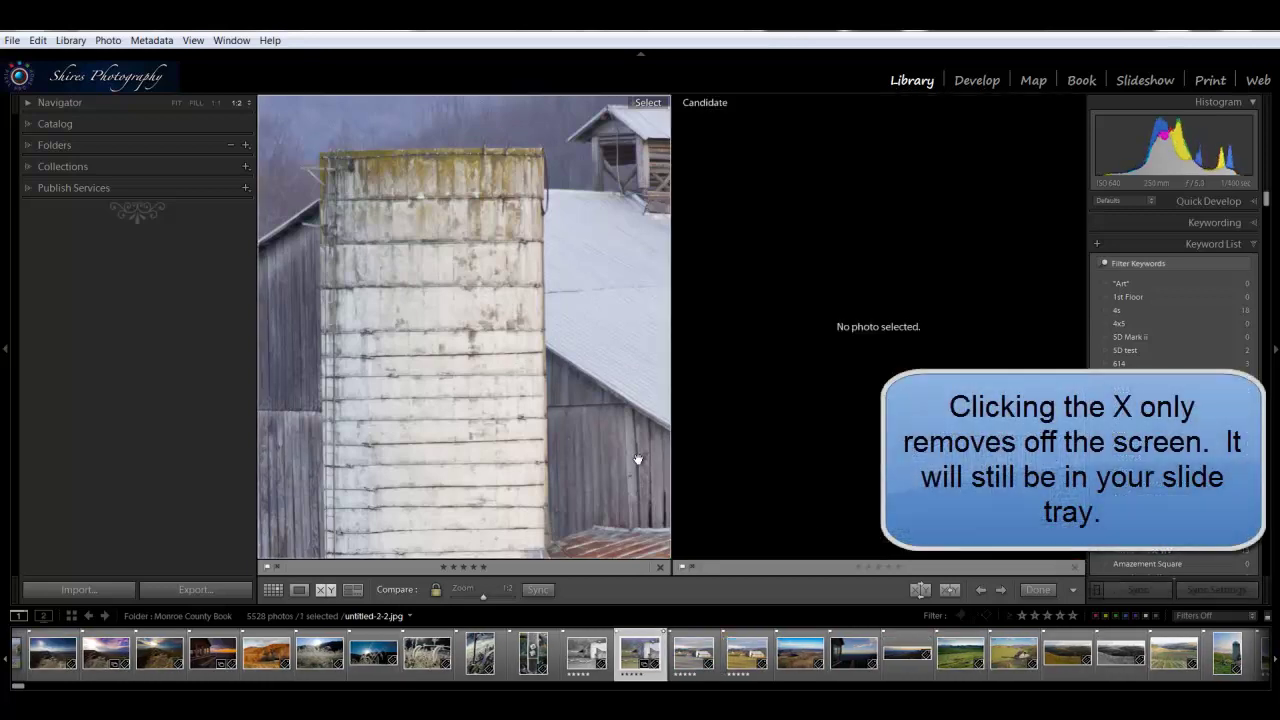
click(509, 400)
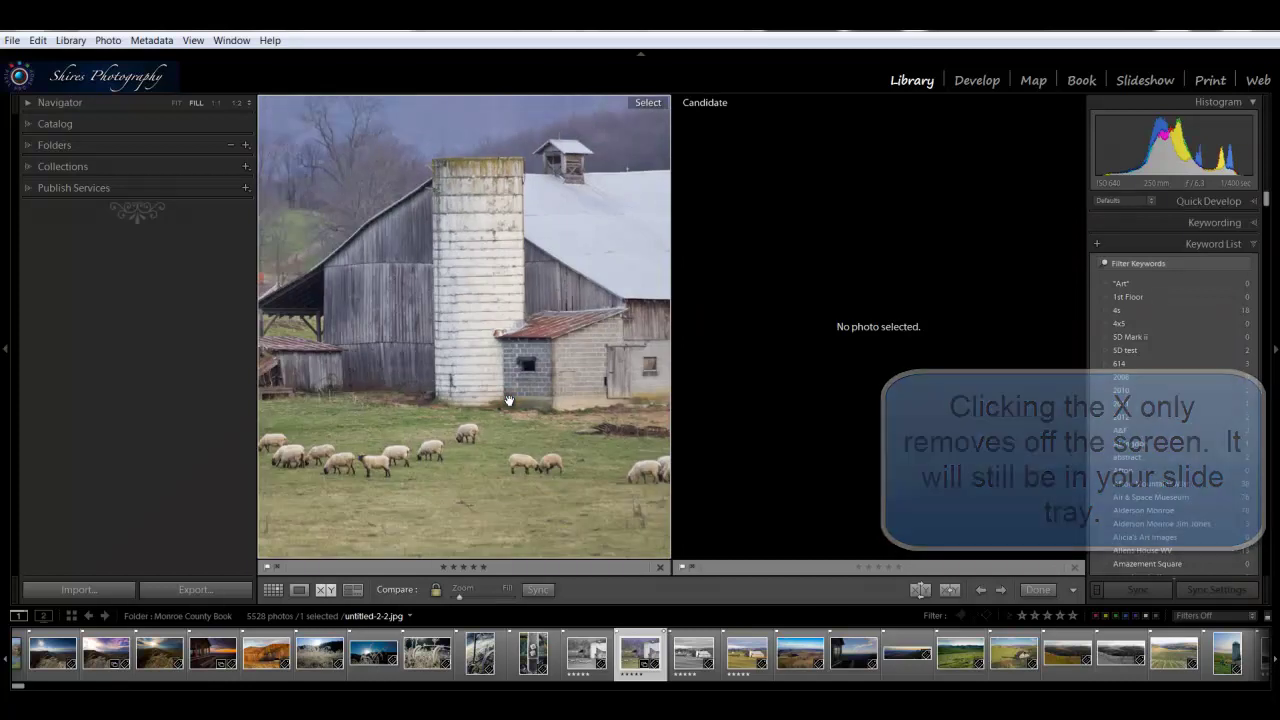
key(p)
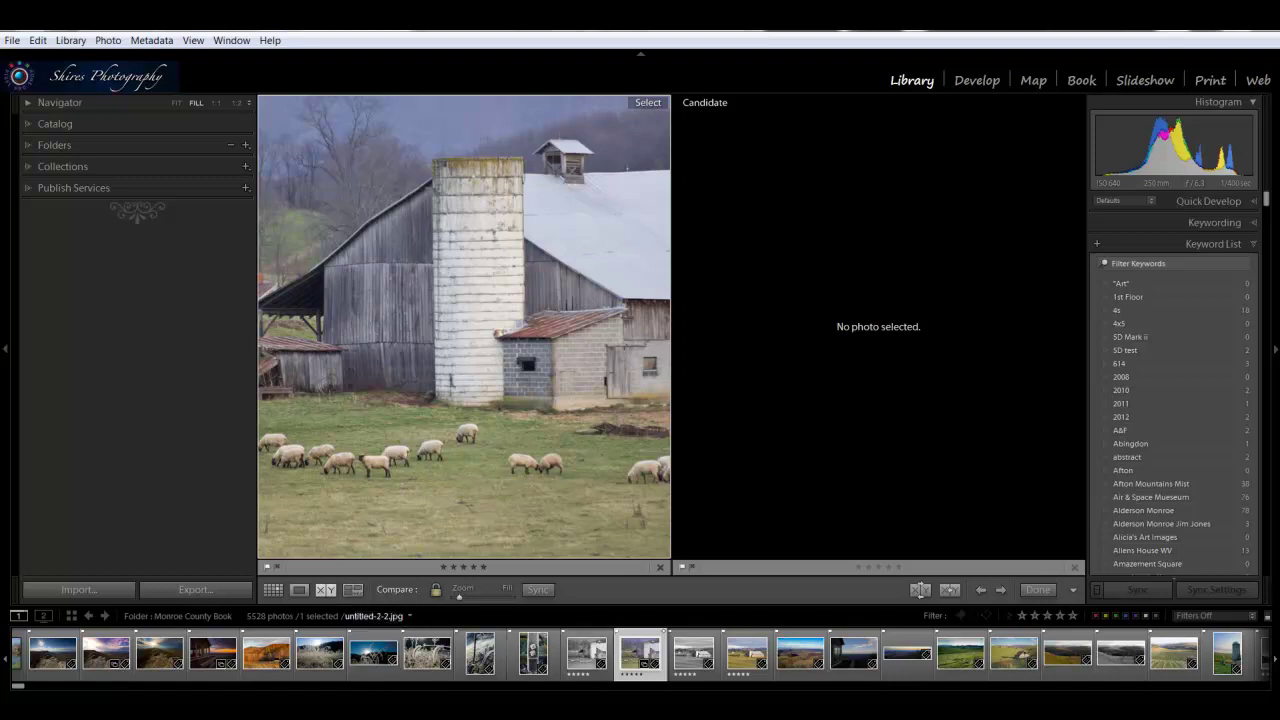
Add the four frost photos up to untitled-14.jpg to the barn photo's selection and display all five in Survey view.
ctrl+click(320, 655)
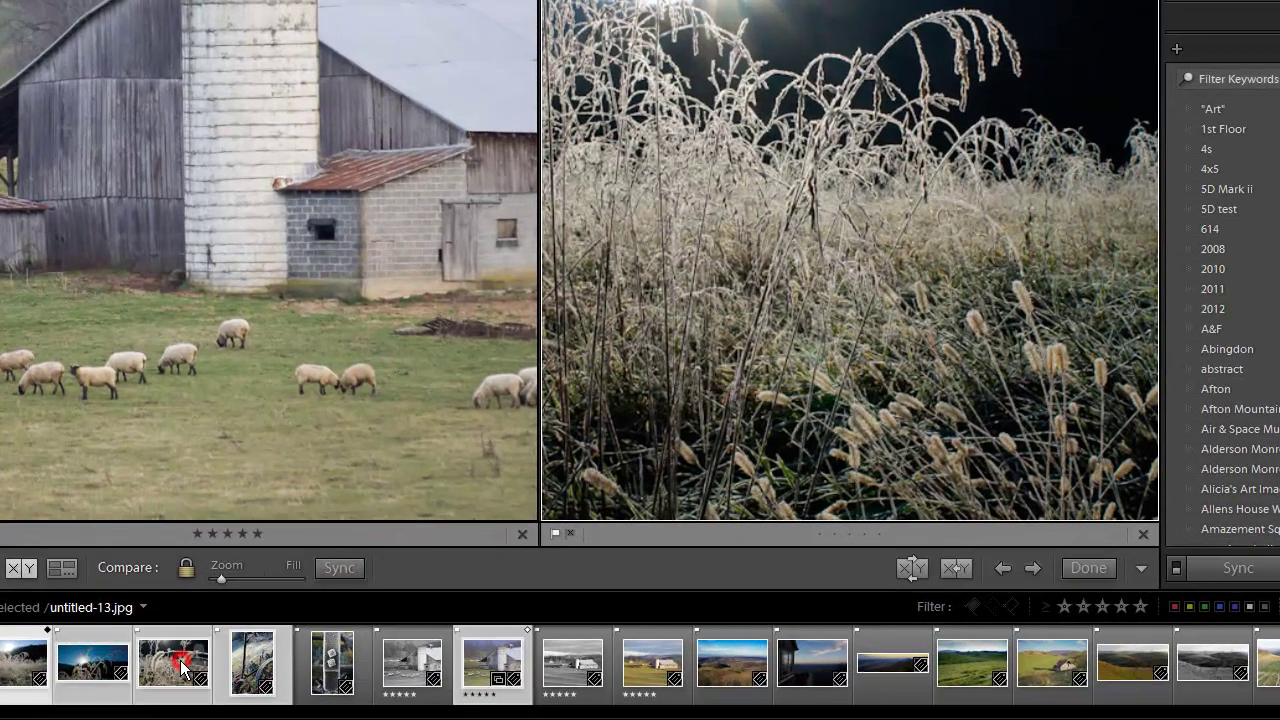
click(64, 568)
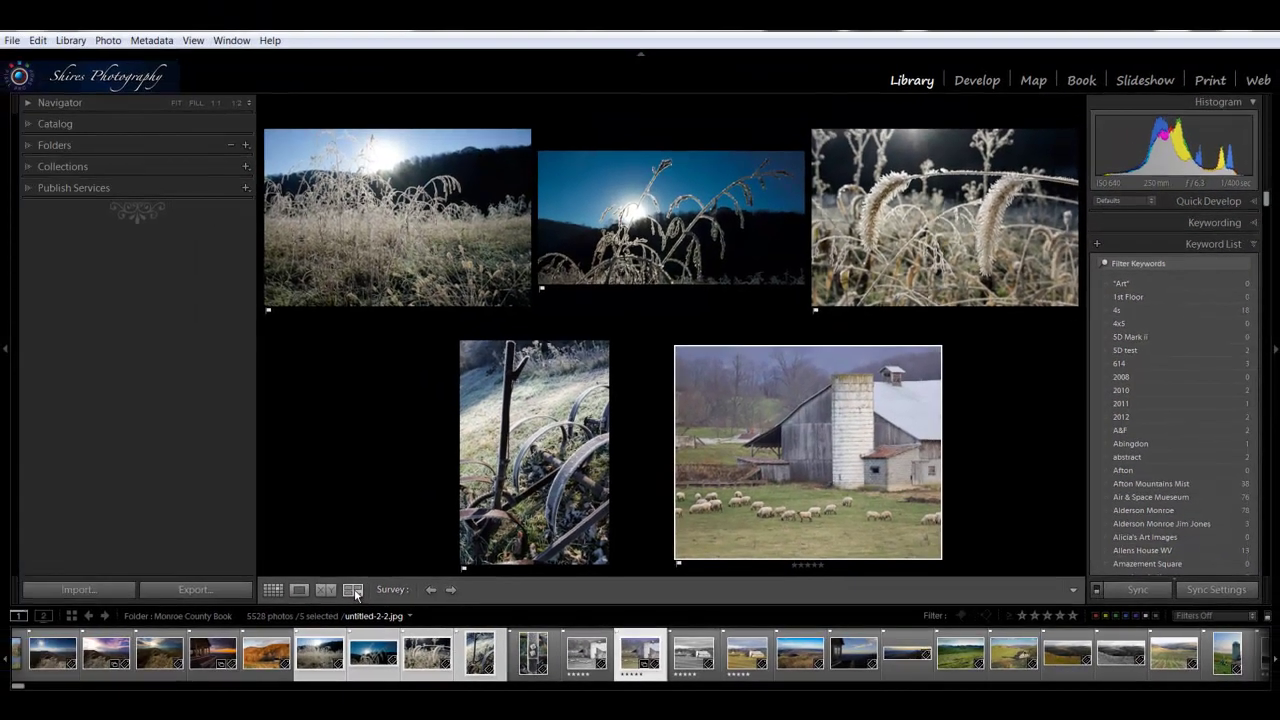
Remove photos from the survey one by one until only the frosted seed heads remain, and flag that photo as a pick.
mouse_move(1004, 294)
mouse_move(901, 513)
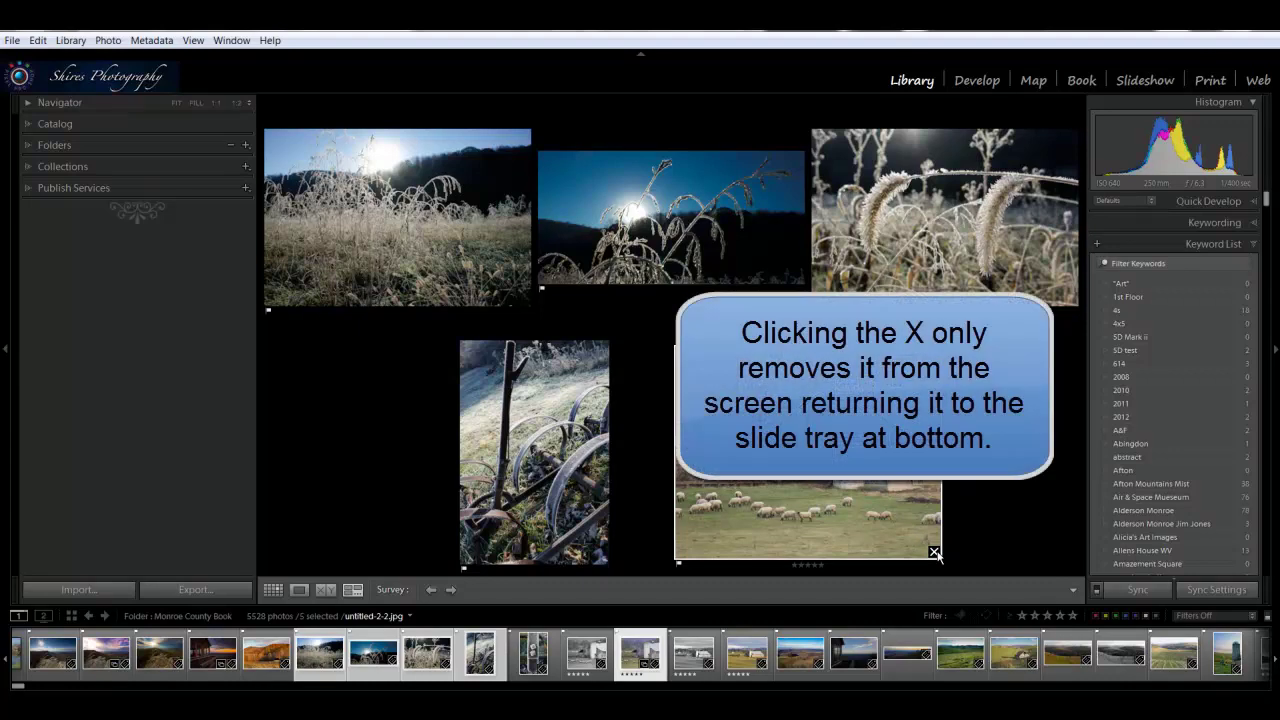
click(934, 552)
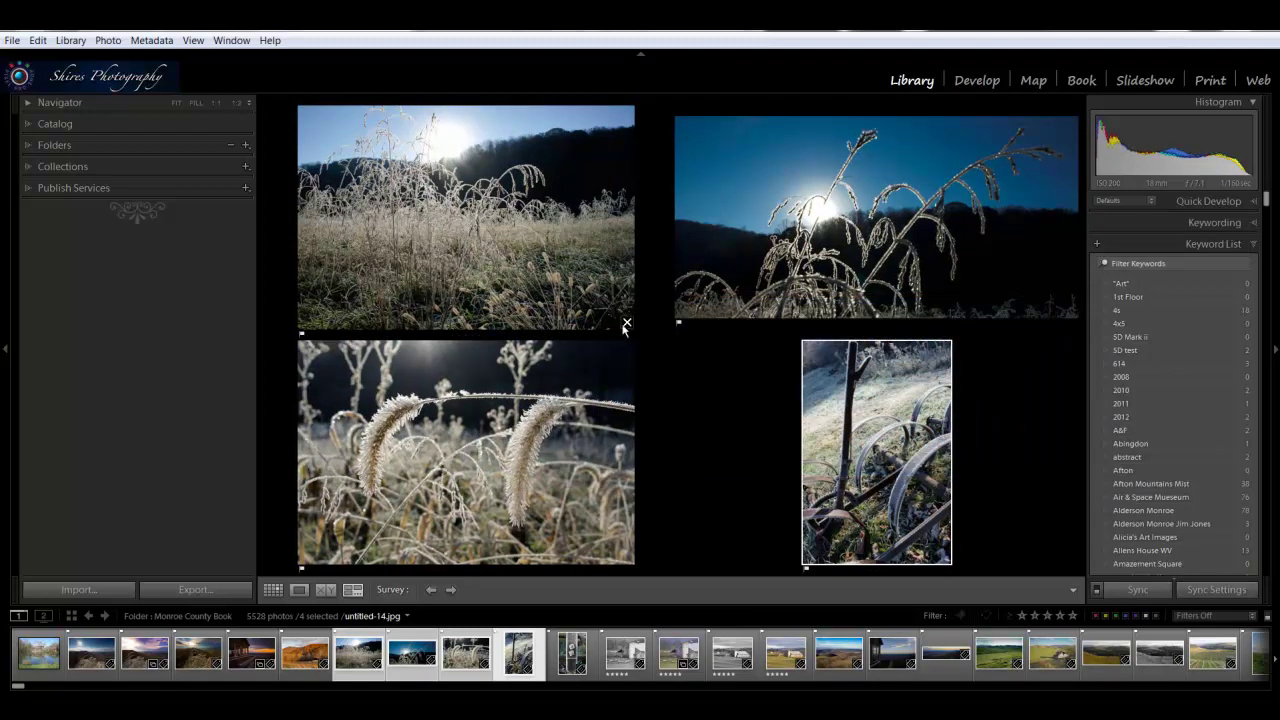
click(626, 323)
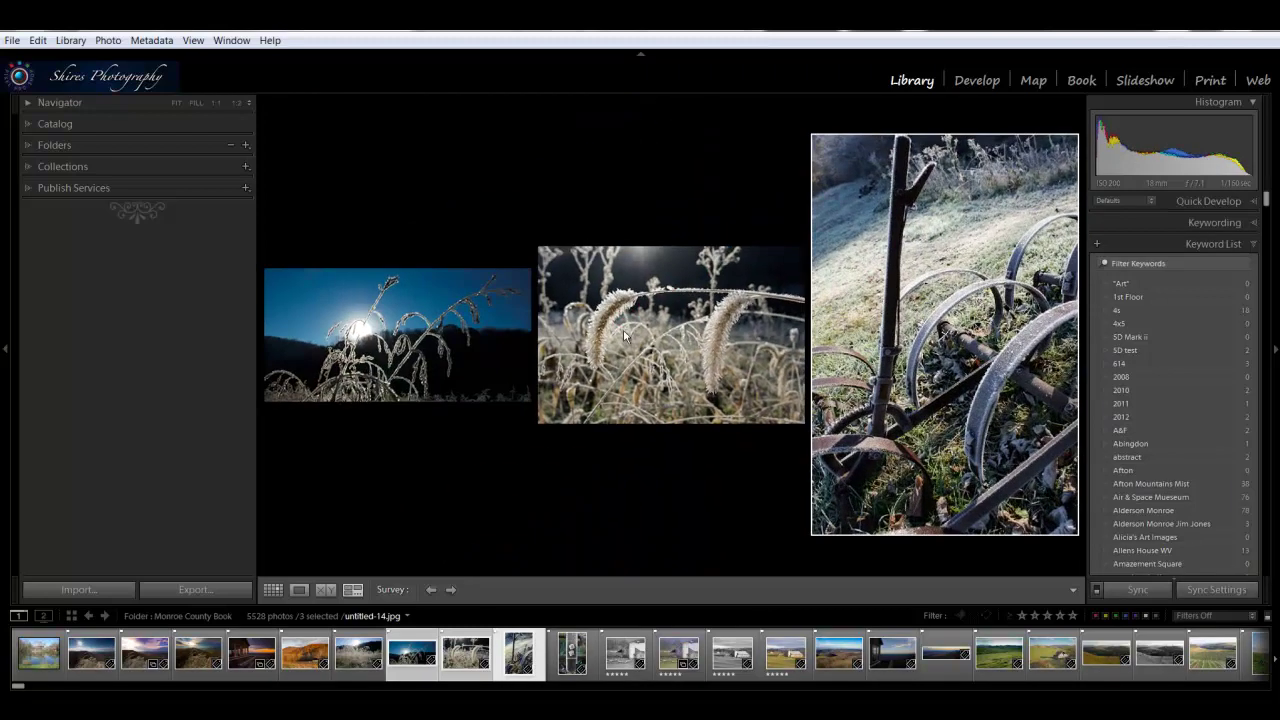
click(524, 395)
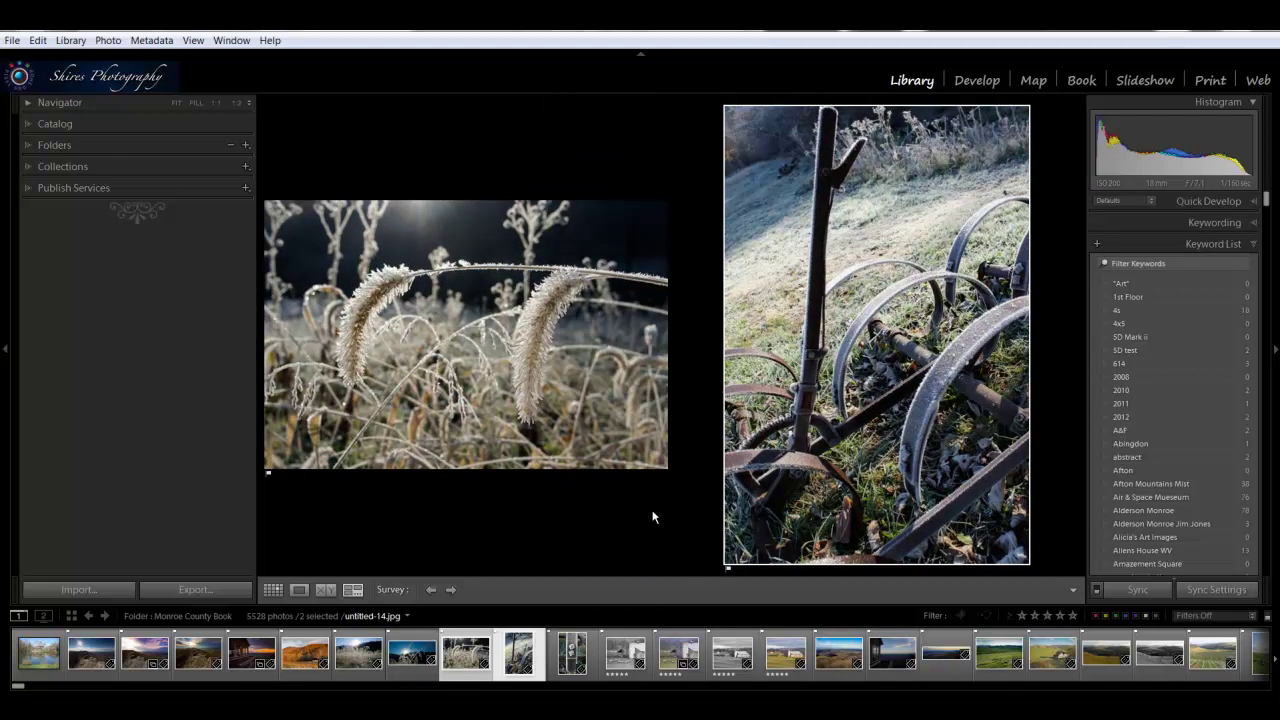
click(1022, 558)
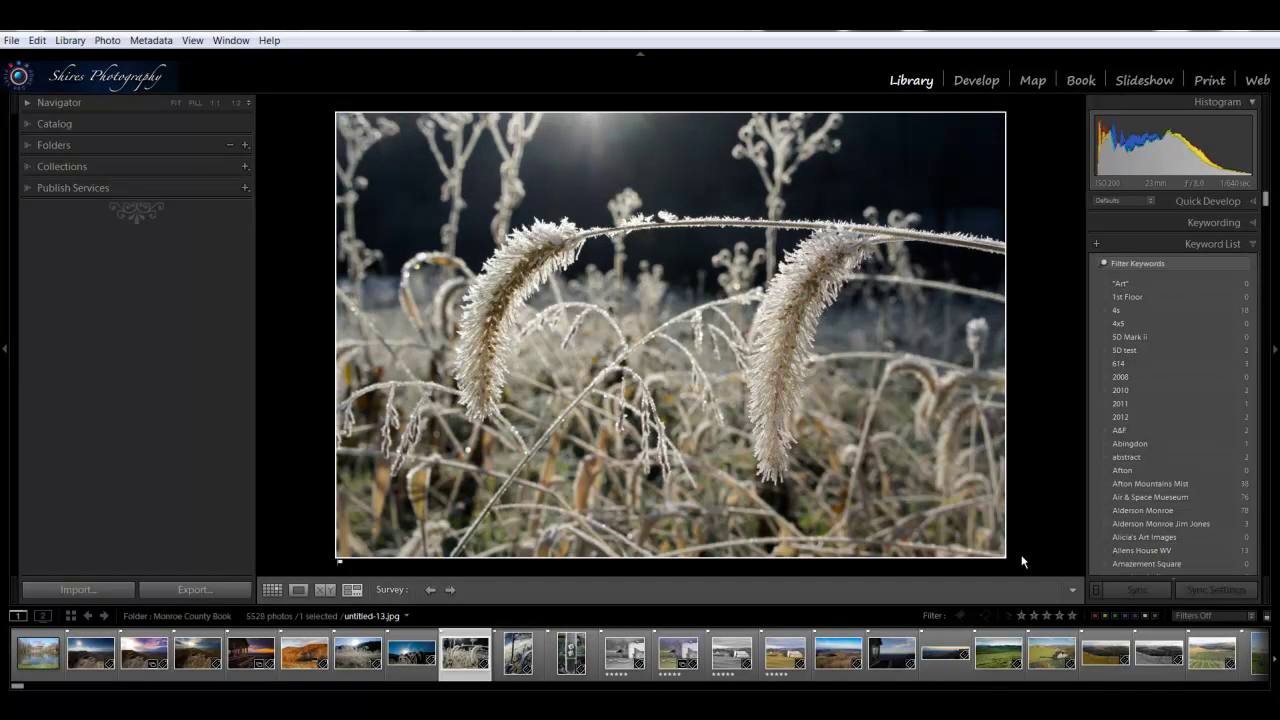
key(p)
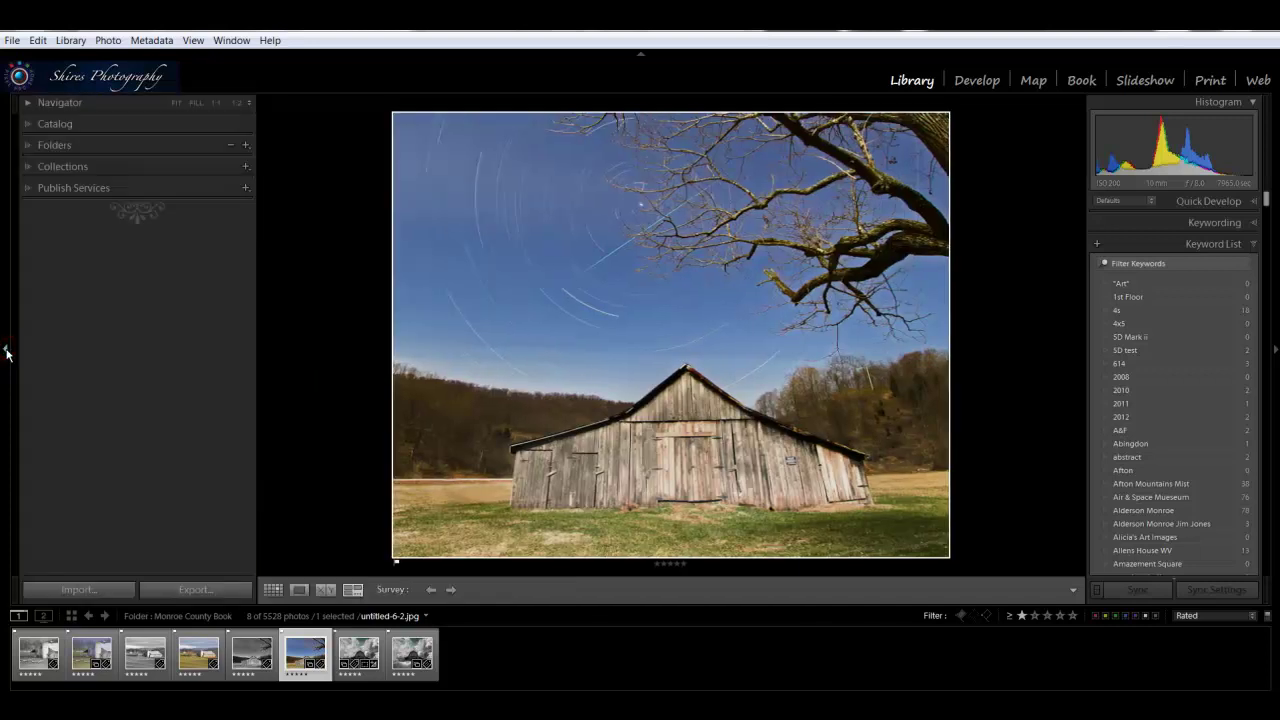
Hide and redisplay the left side panel, and do the same twice with the right side panel.
click(6, 352)
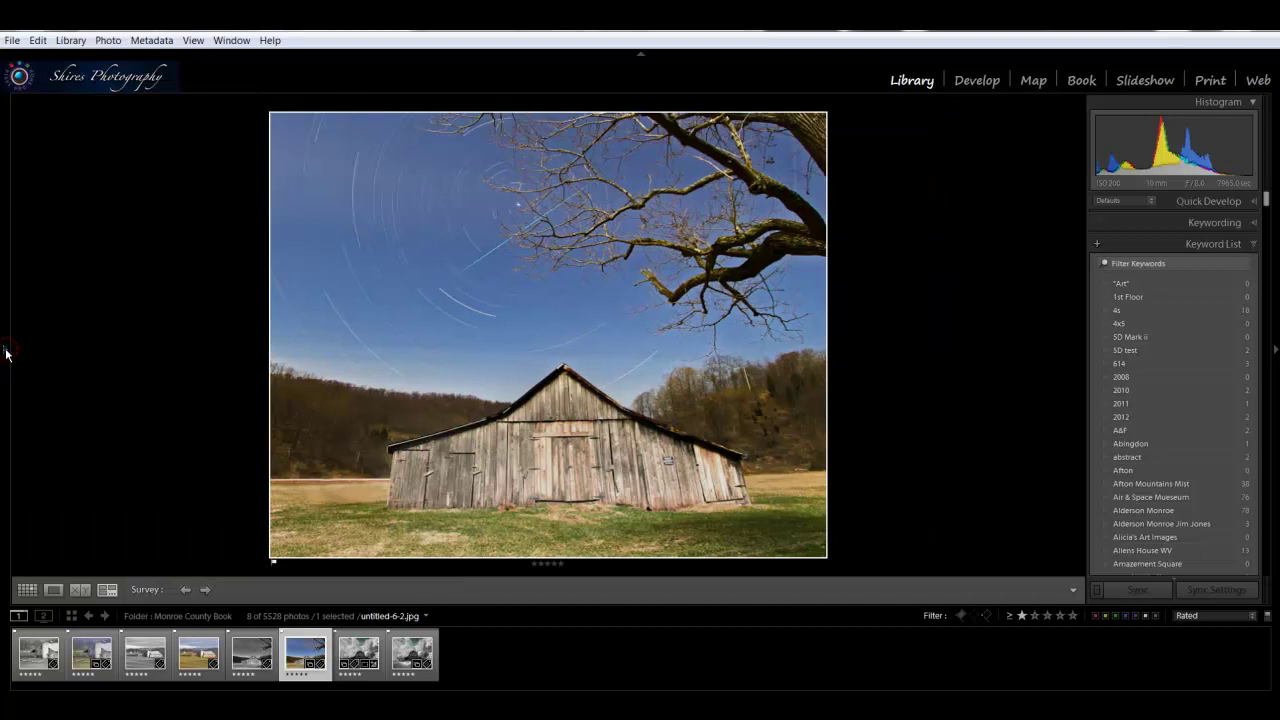
click(5, 352)
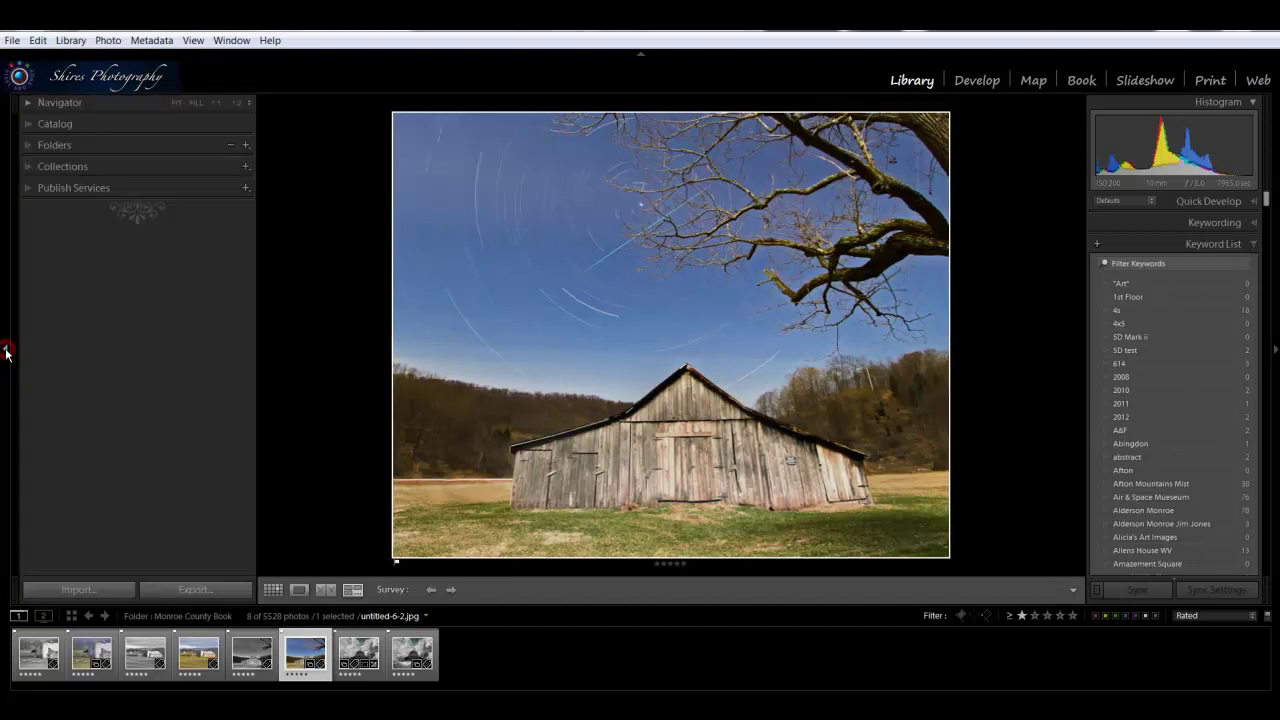
click(1275, 349)
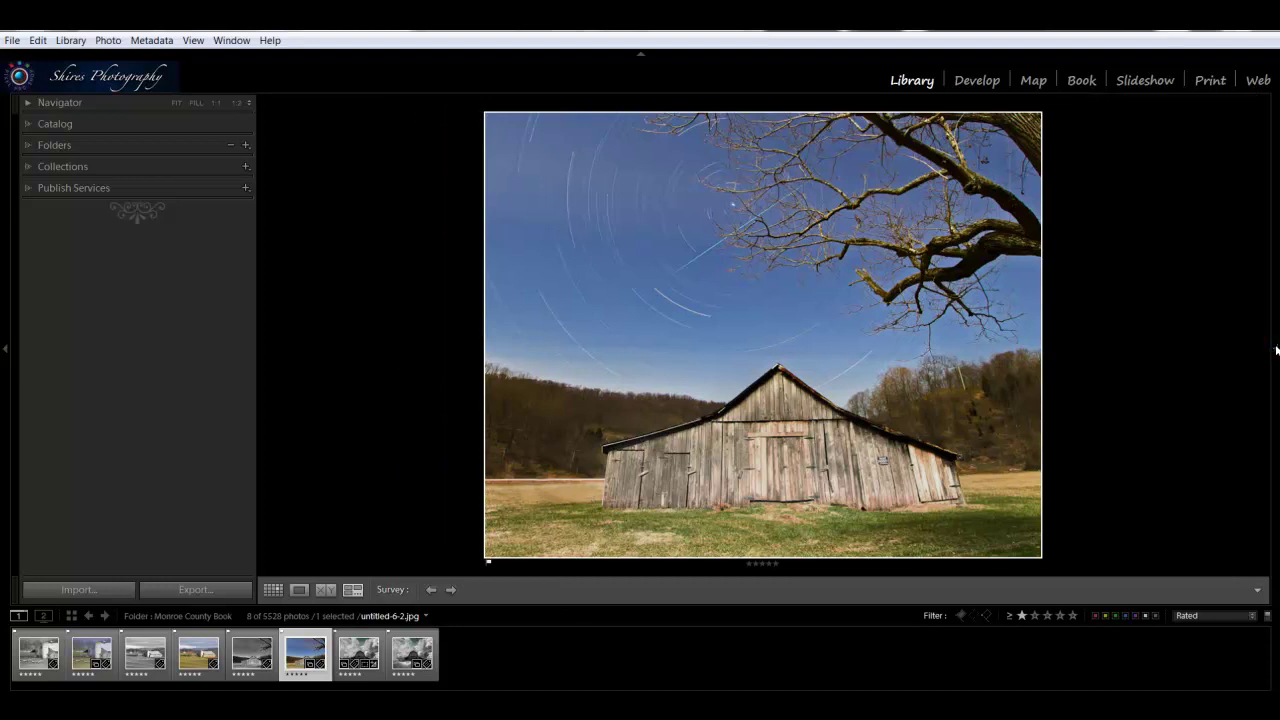
click(1275, 349)
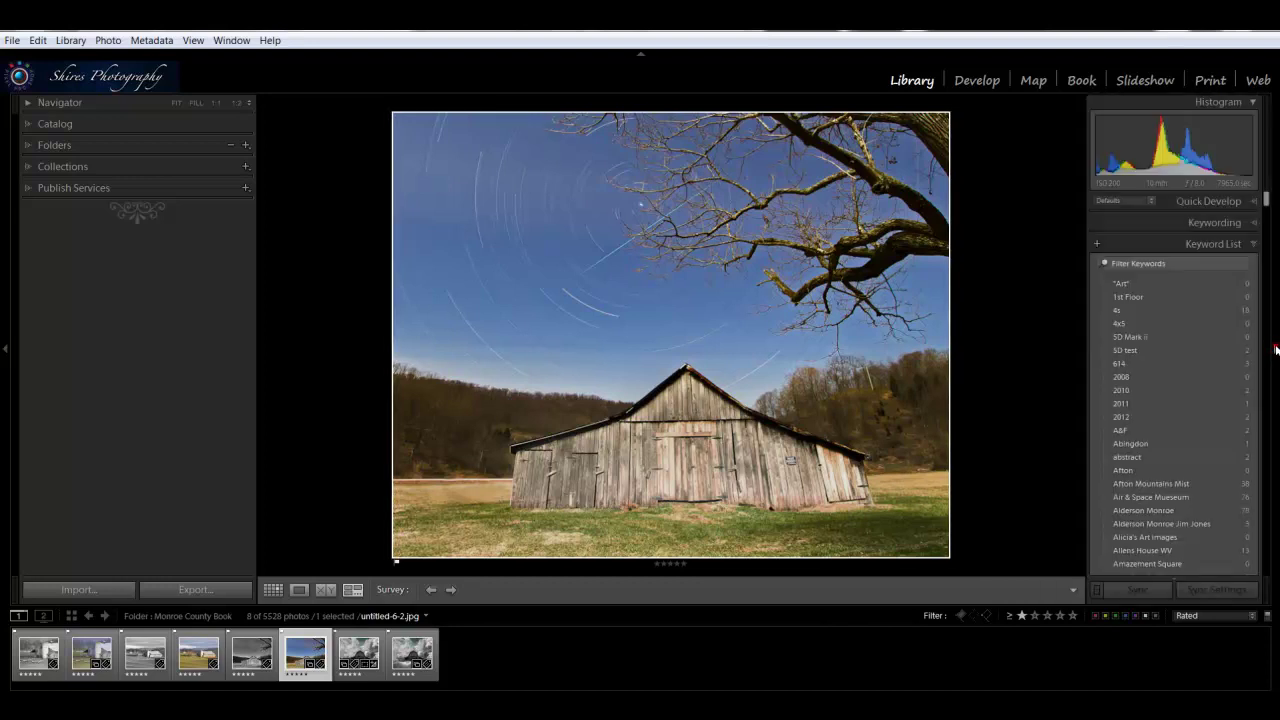
click(1275, 349)
click(1275, 349)
Hide and redisplay the filmstrip twice.
key(F6)
key(F6)
key(F6)
key(F6)
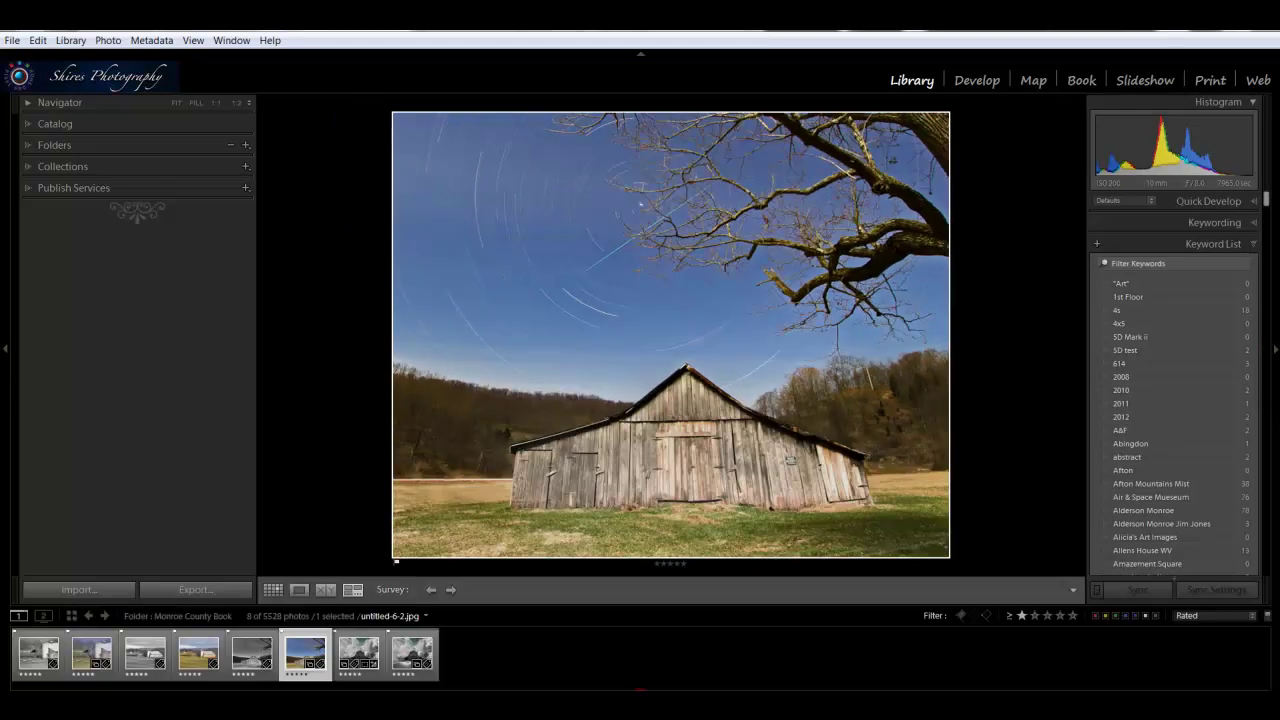